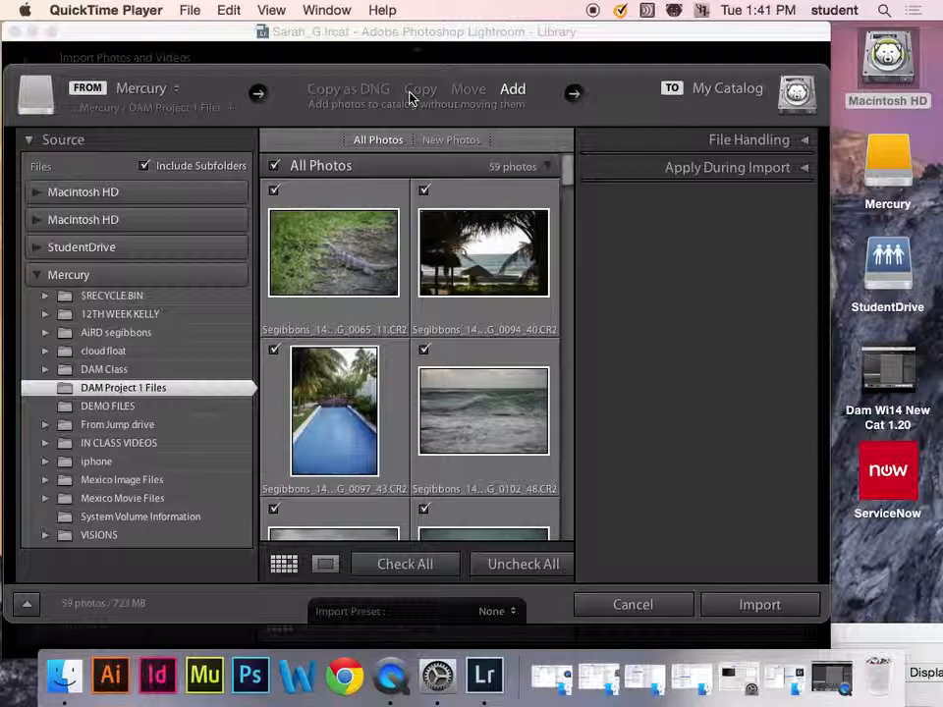
Compare the Move and Copy as DNG import methods and set the import to Copy
{"action": "left_click", "coordinate": [469, 90]}
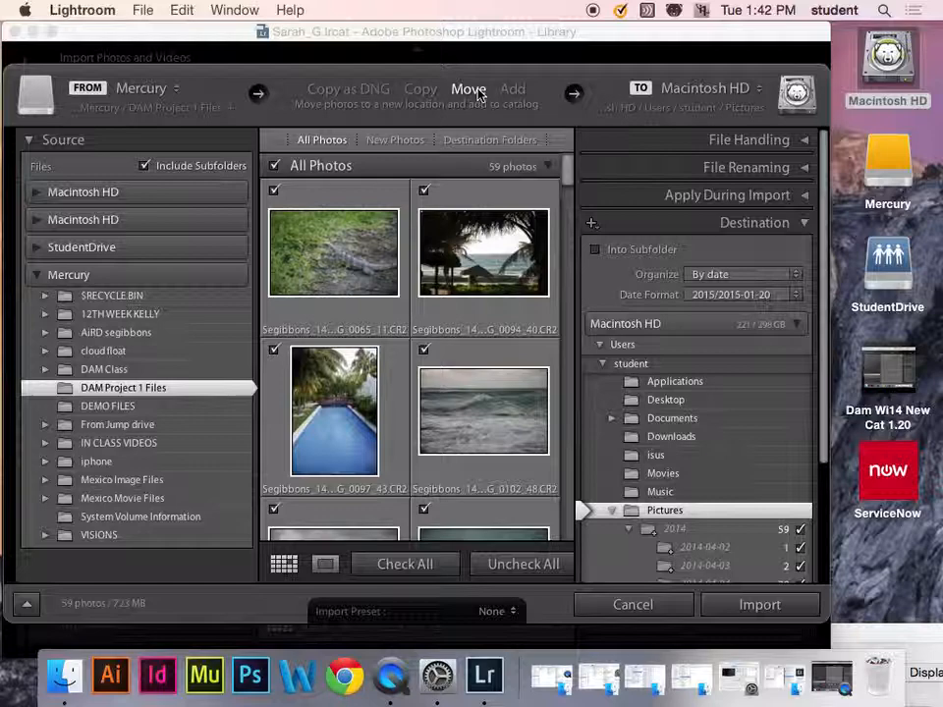
{"action": "left_click", "coordinate": [420, 90]}
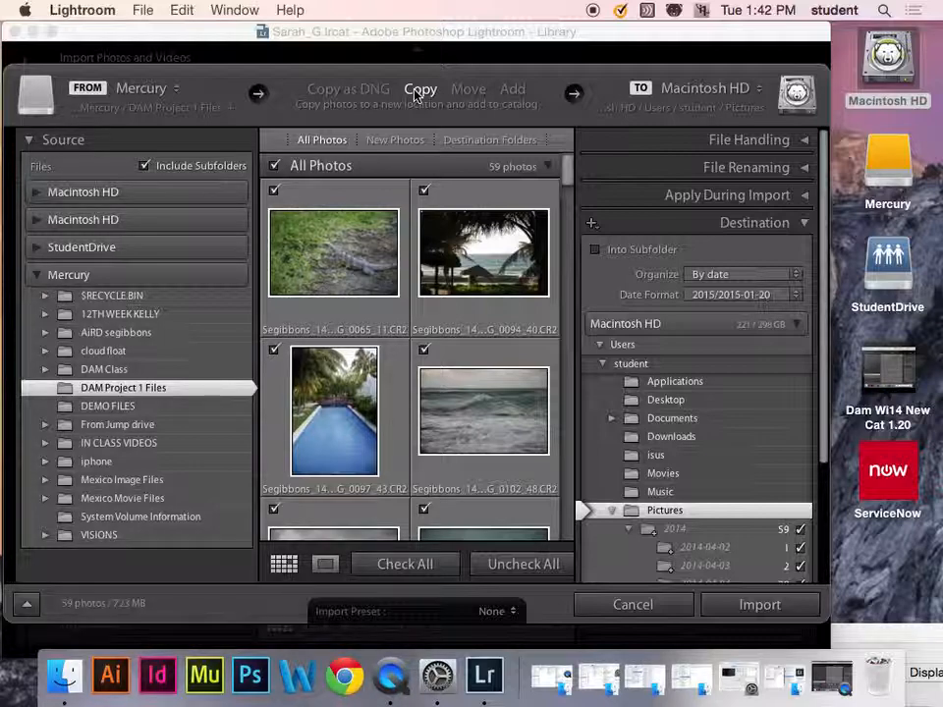
{"action": "left_click", "coordinate": [387, 92]}
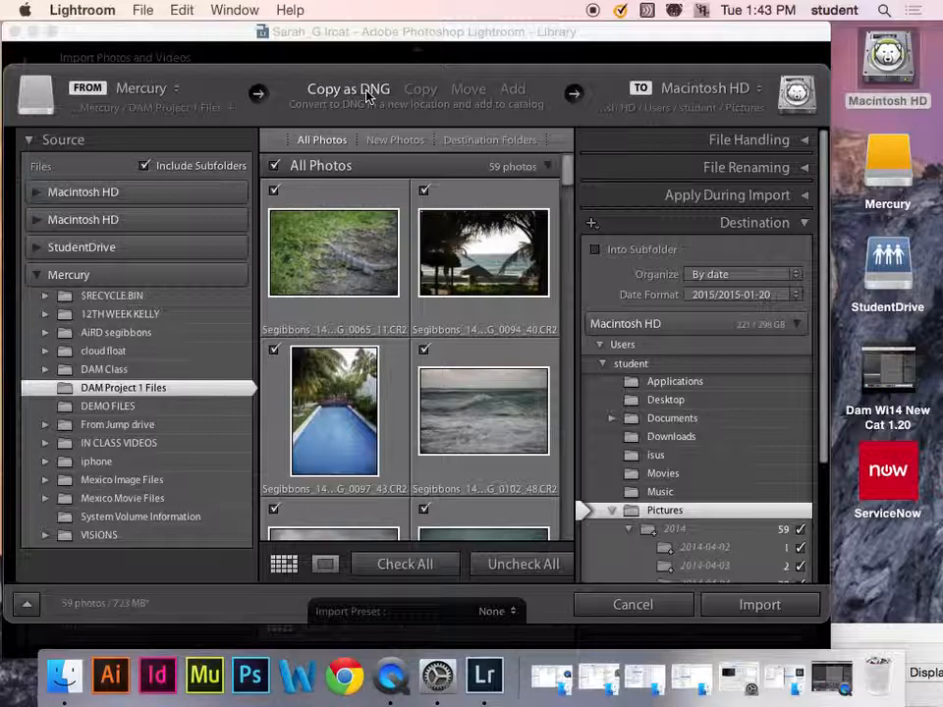
{"action": "left_click", "coordinate": [417, 90]}
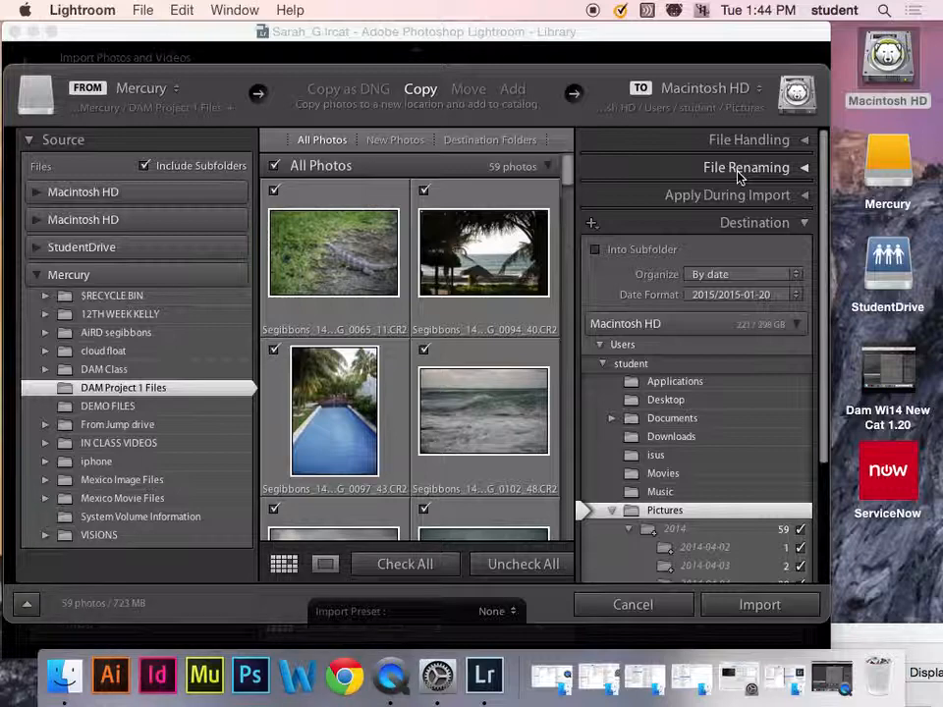
Look over the File Handling import settings and reposition and widen the Library window to fit the screen
{"action": "left_click", "coordinate": [805, 141]}
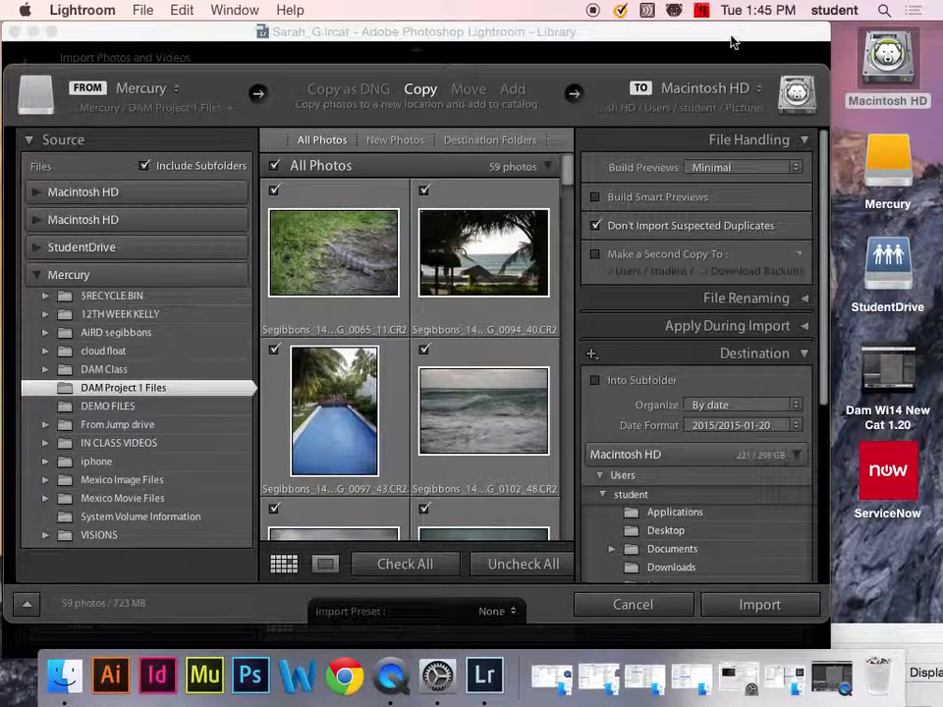
{"action": "left_click_drag", "start_coordinate": [732, 42], "coordinate": [802, 27]}
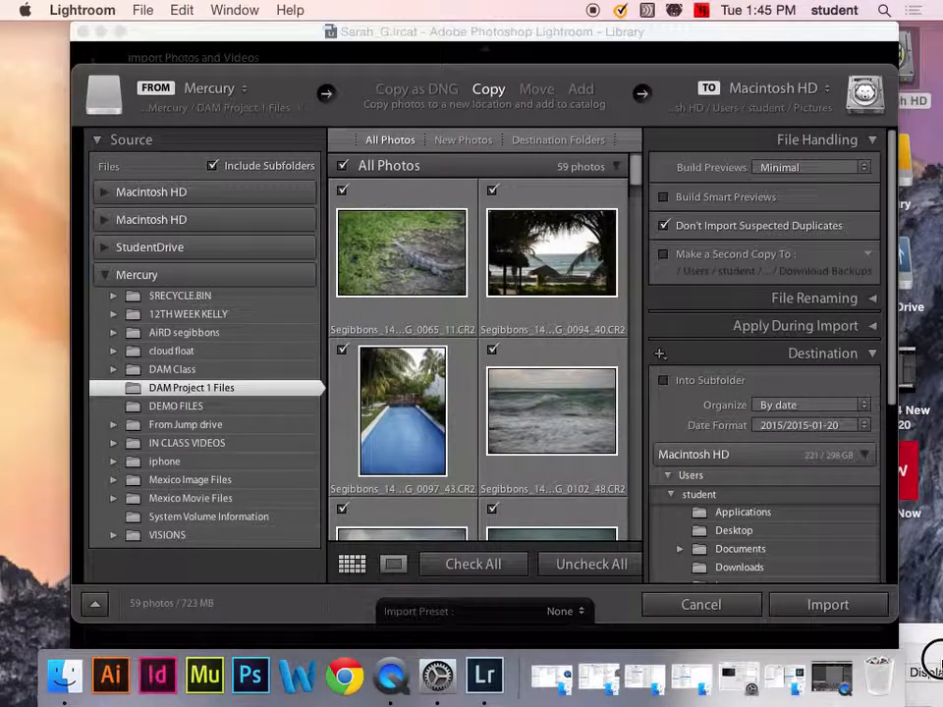
{"action": "left_click_drag", "start_coordinate": [621, 29], "coordinate": [556, 33]}
{"action": "left_click_drag", "start_coordinate": [926, 140], "coordinate": [927, 175]}
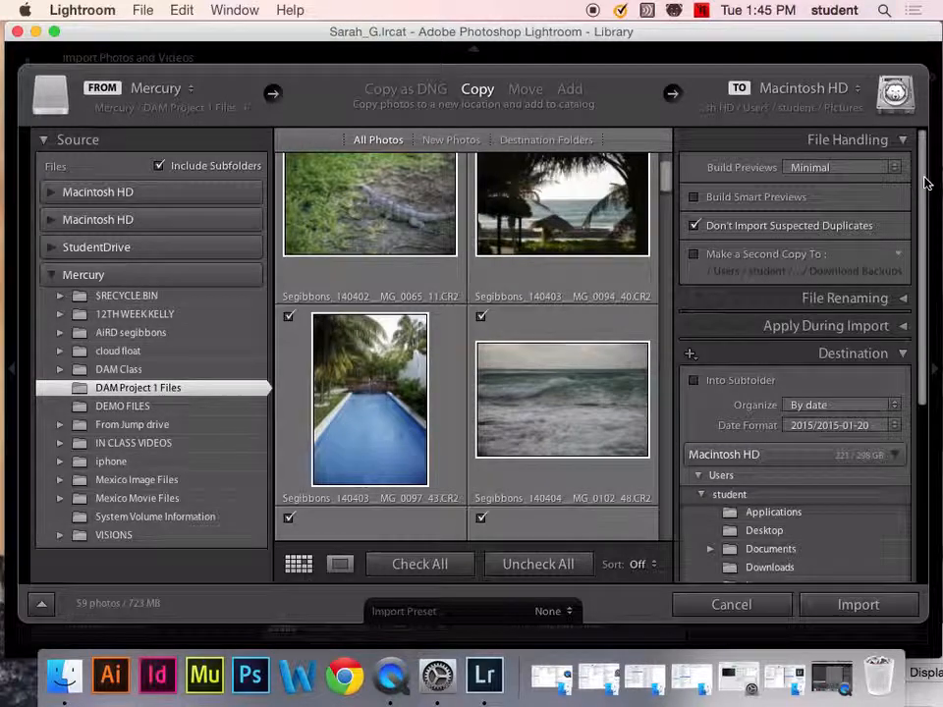
{"action": "left_click", "coordinate": [903, 140]}
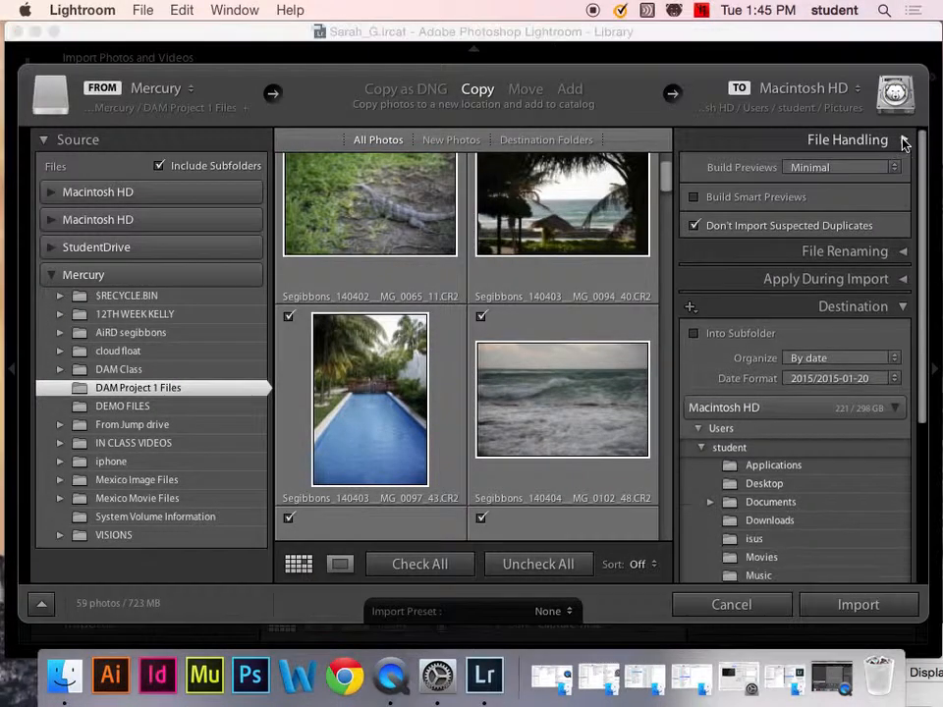
Enable file renaming for the import and choose the Custom Name - Original File Number template
{"action": "left_click", "coordinate": [900, 168]}
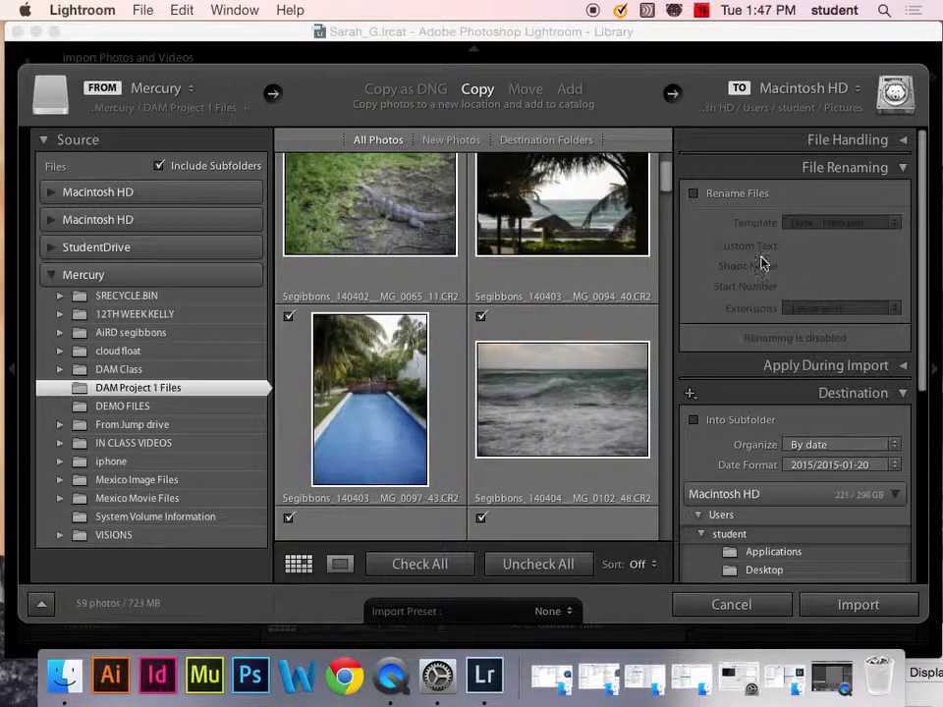
{"action": "left_click", "coordinate": [694, 195]}
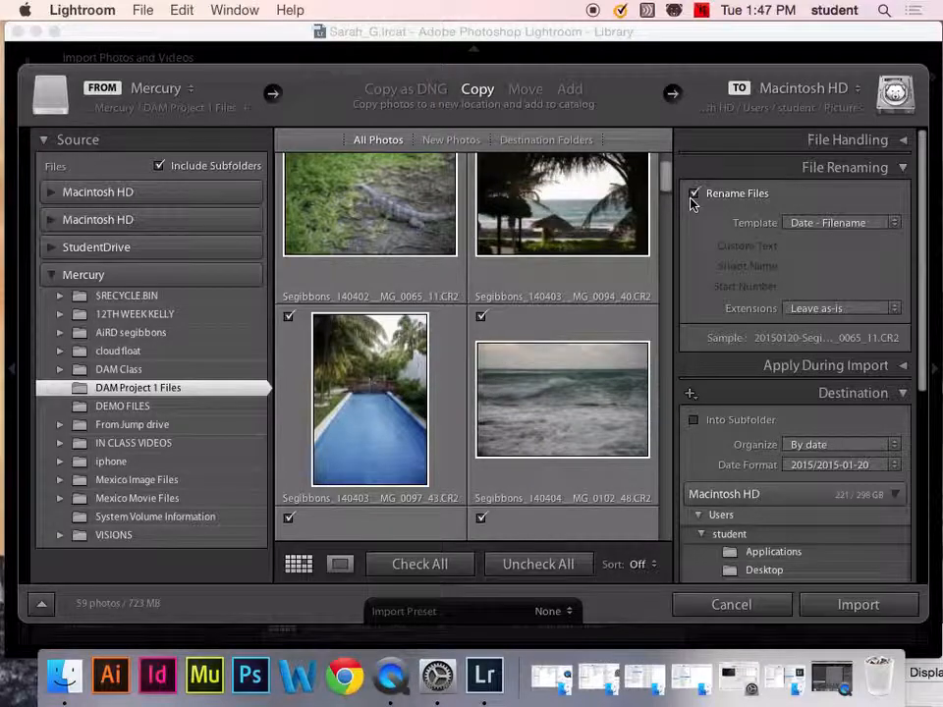
{"action": "left_click", "coordinate": [892, 229]}
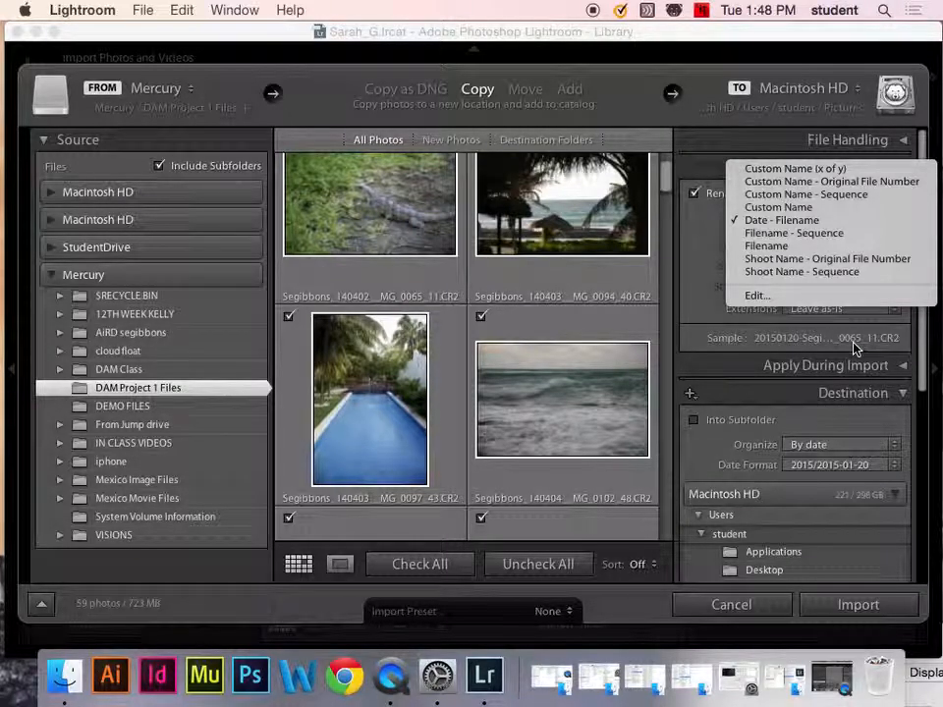
{"action": "left_click", "coordinate": [840, 196]}
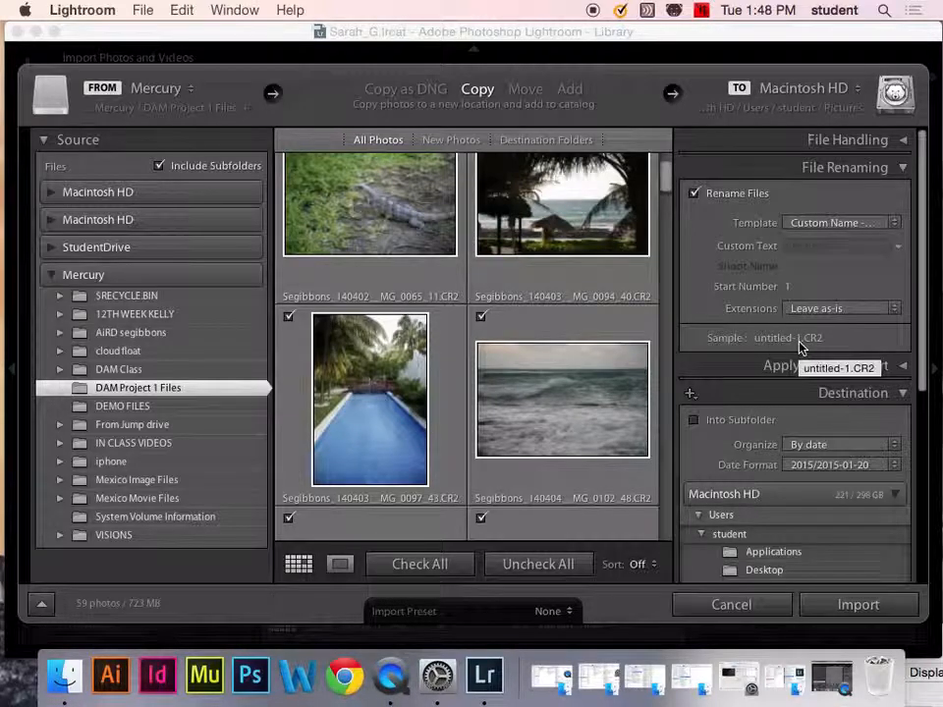
{"action": "left_click", "coordinate": [838, 222]}
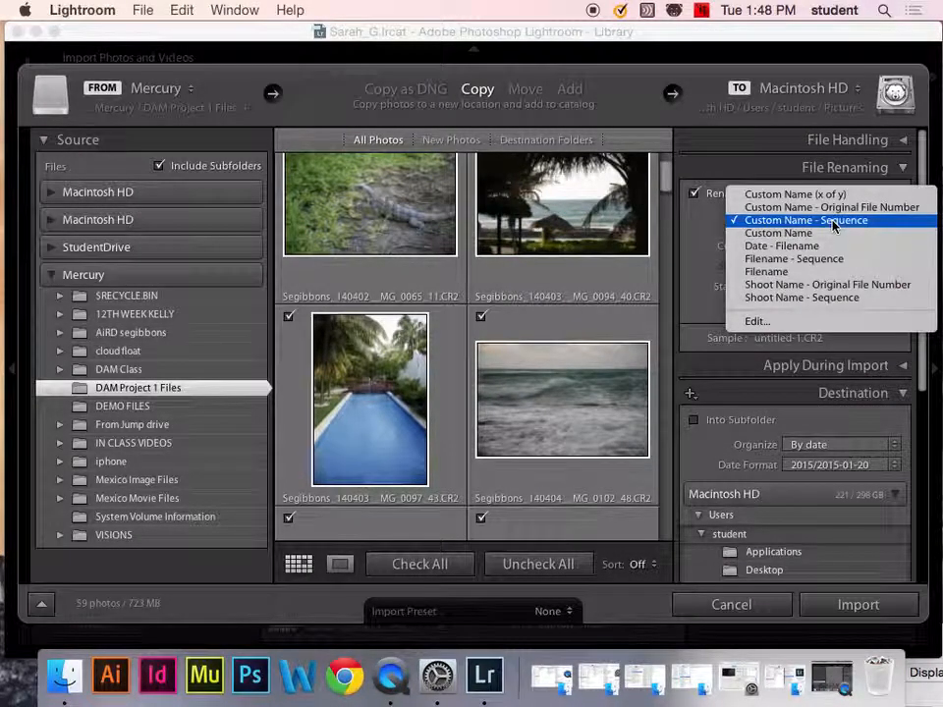
{"action": "left_click", "coordinate": [834, 236]}
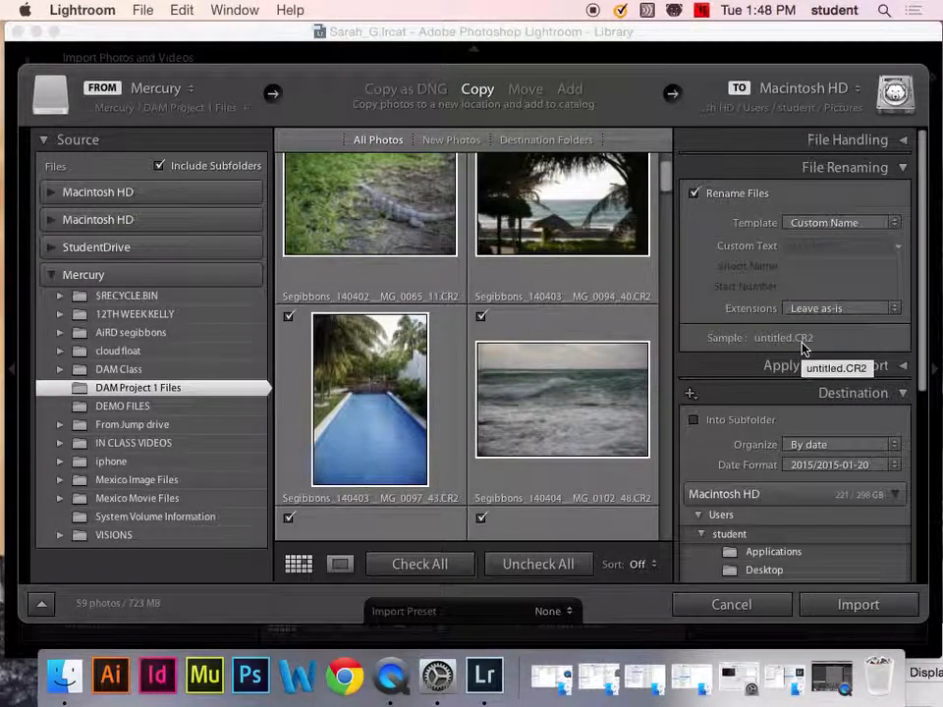
{"action": "left_click", "coordinate": [866, 224]}
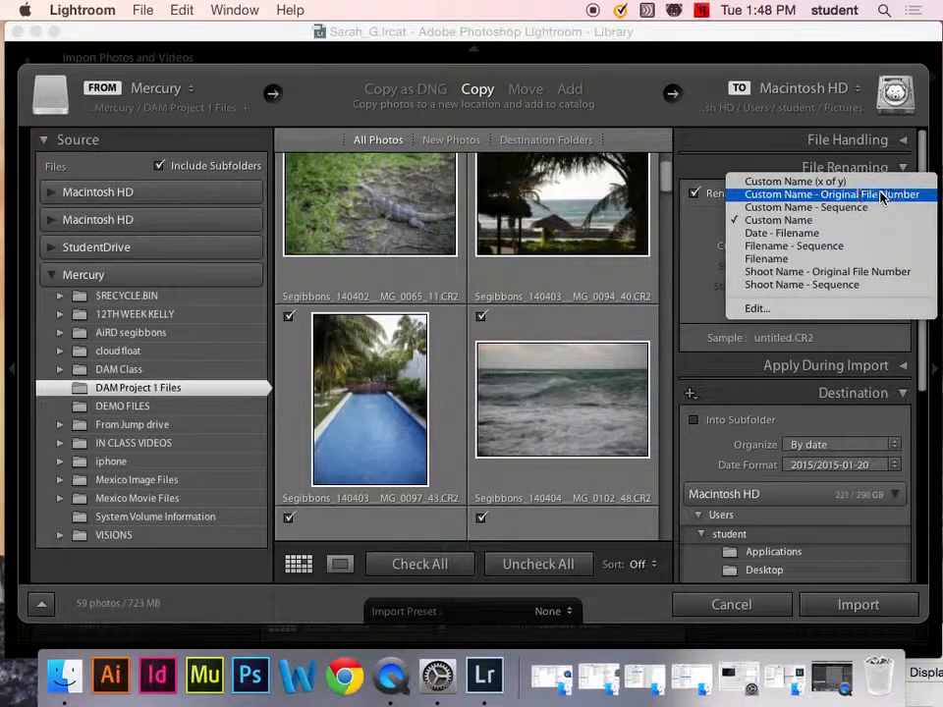
{"action": "left_click", "coordinate": [881, 194]}
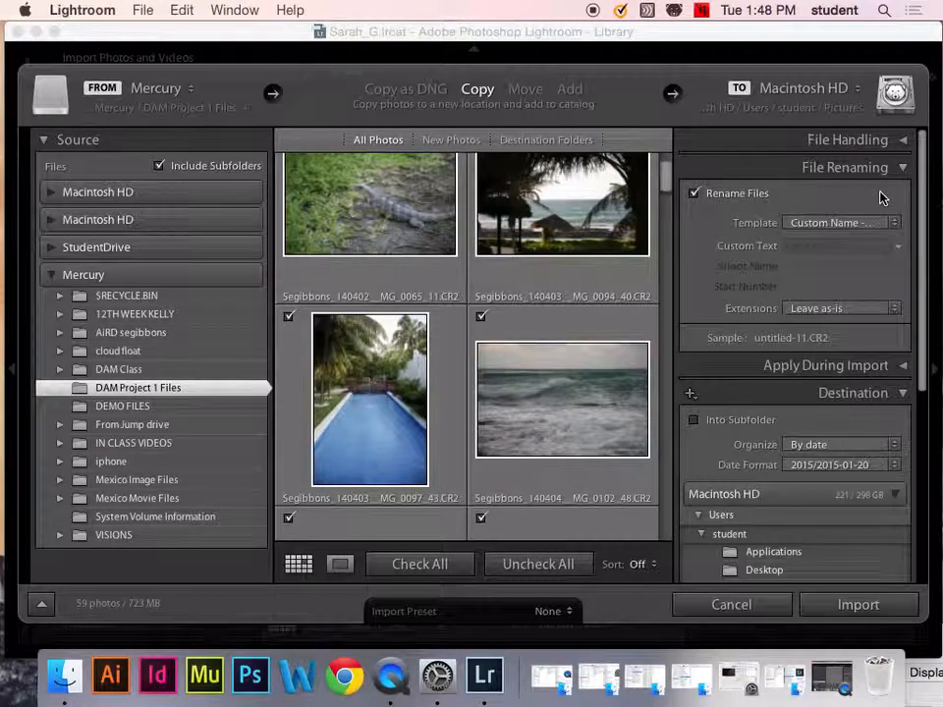
{"action": "left_click", "coordinate": [888, 308]}
{"action": "left_click", "coordinate": [888, 310]}
Edit the filename template, inserting Date (YYMMDD) between the custom text and the filename number suffix
{"action": "left_click", "coordinate": [889, 222]}
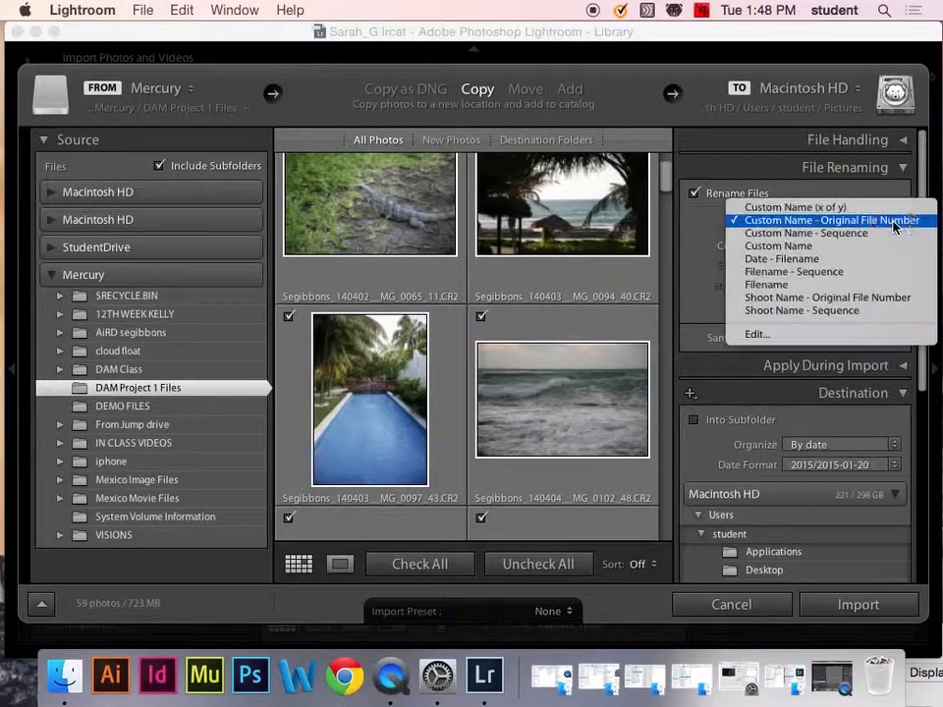
{"action": "left_click", "coordinate": [799, 338]}
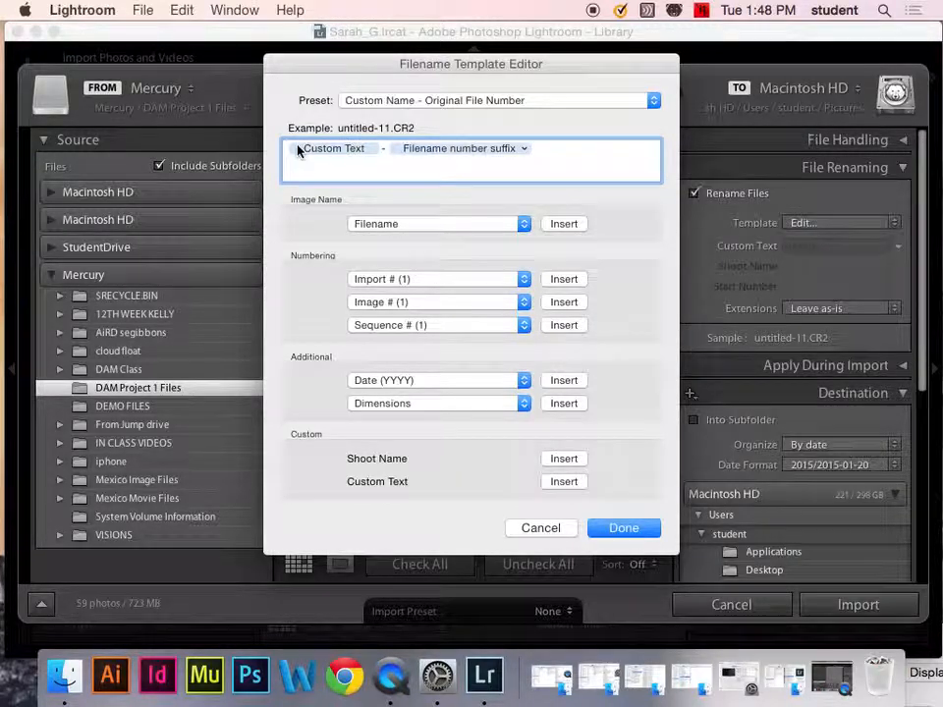
{"action": "left_click", "coordinate": [385, 151]}
{"action": "left_click", "coordinate": [523, 381]}
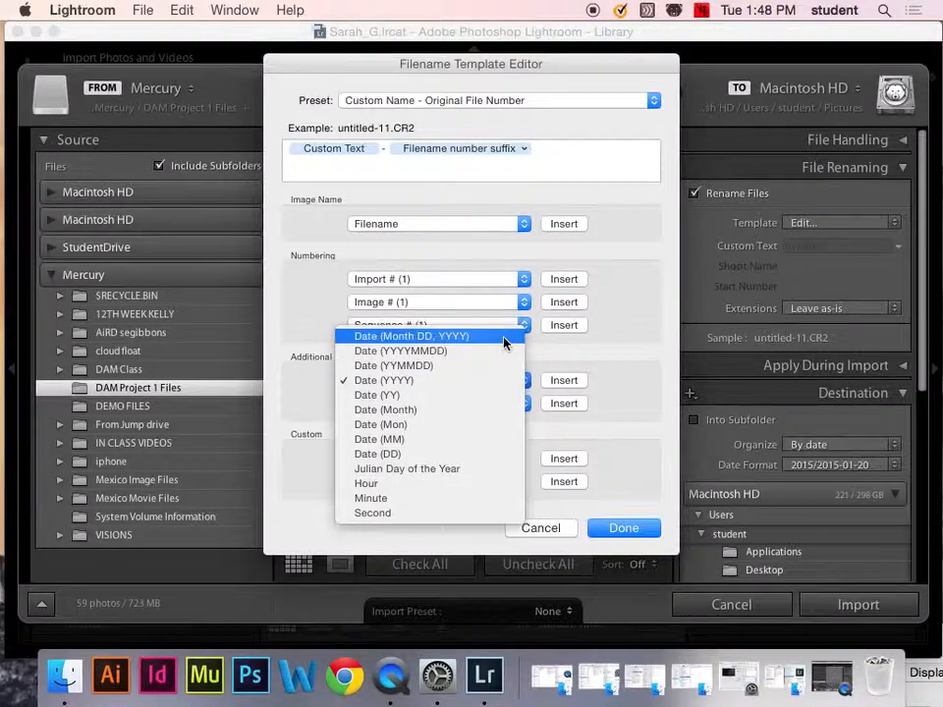
{"action": "left_click", "coordinate": [505, 374]}
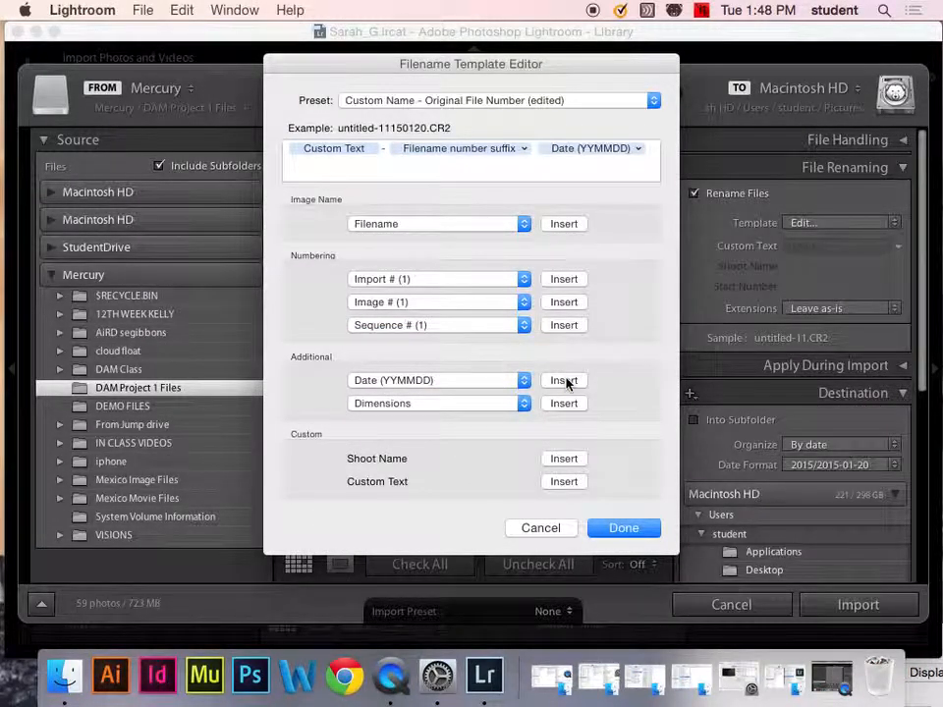
{"action": "left_click_drag", "start_coordinate": [589, 150], "coordinate": [410, 151]}
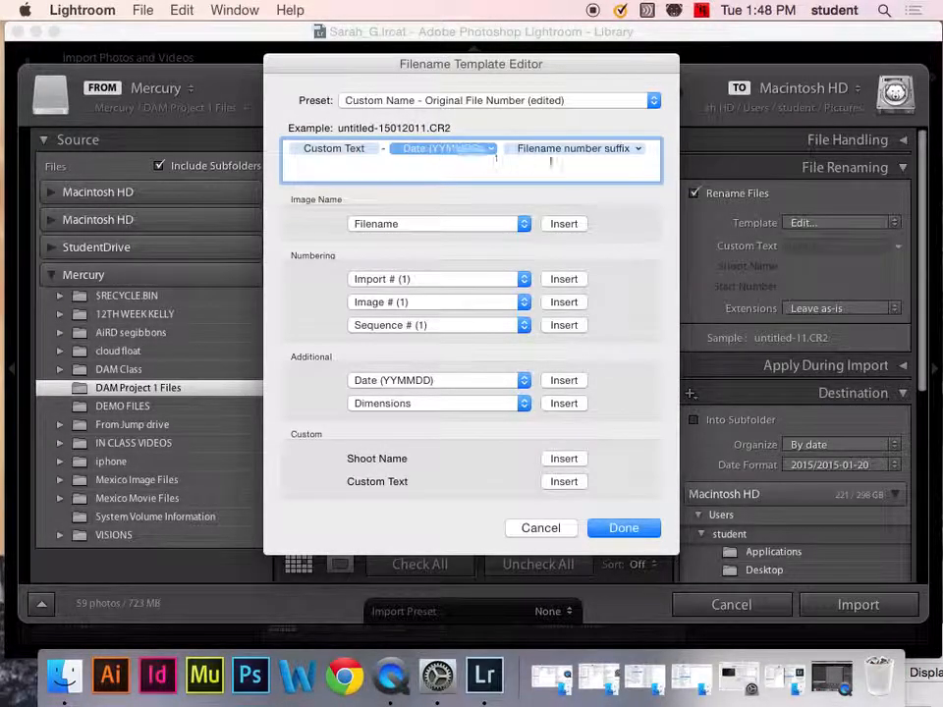
{"action": "mouse_move", "coordinate": [327, 148]}
{"action": "left_mouse_down"}
{"action": "mouse_move", "coordinate": [470, 149]}
{"action": "mouse_move", "coordinate": [333, 130]}
{"action": "mouse_move", "coordinate": [334, 155]}
{"action": "left_mouse_up"}
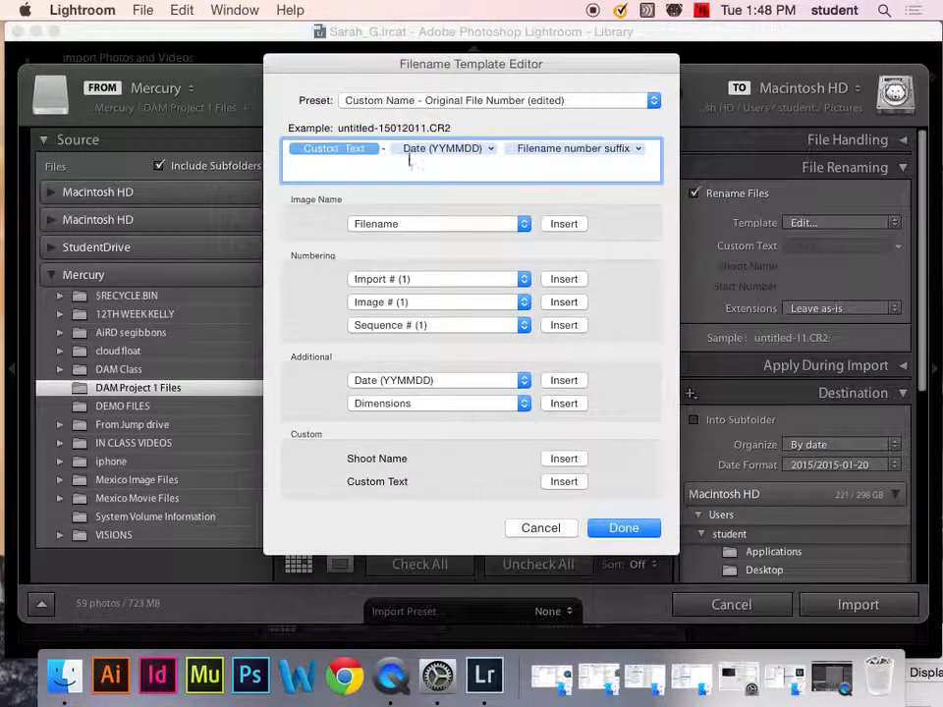
Examine the filename, image number and sequence number options available in the Filename Template Editor
{"action": "left_click", "coordinate": [639, 149]}
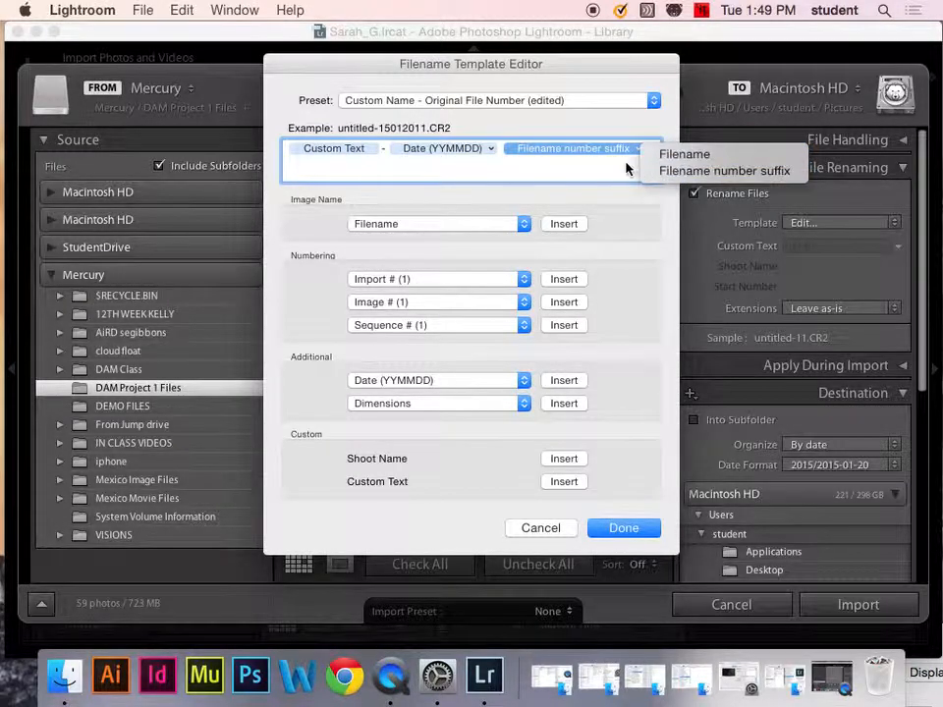
{"action": "left_click", "coordinate": [590, 155]}
{"action": "left_click", "coordinate": [521, 224]}
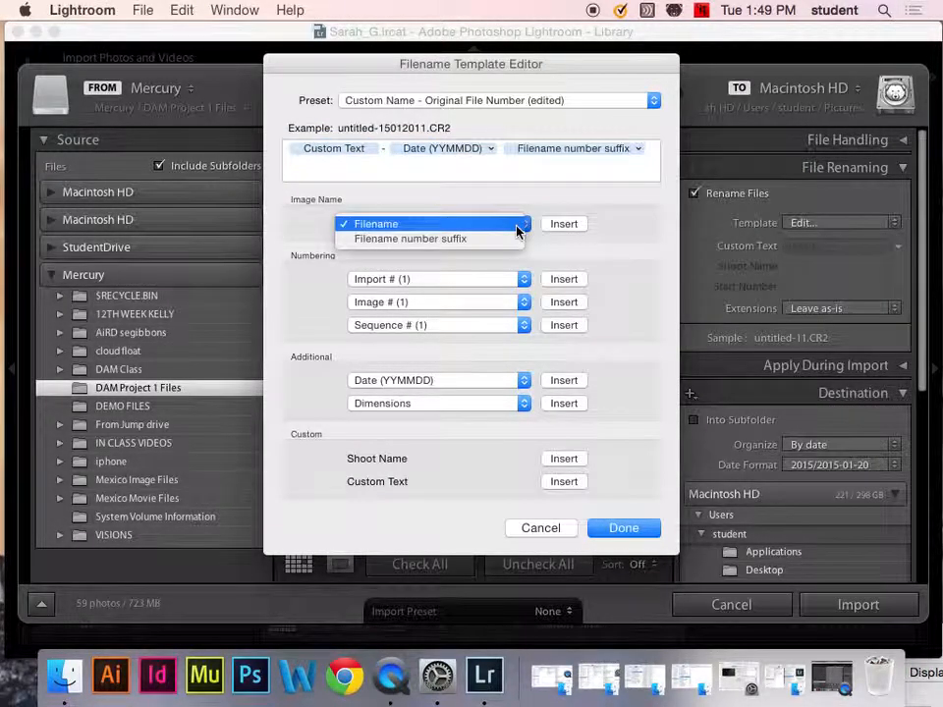
{"action": "left_click", "coordinate": [520, 222]}
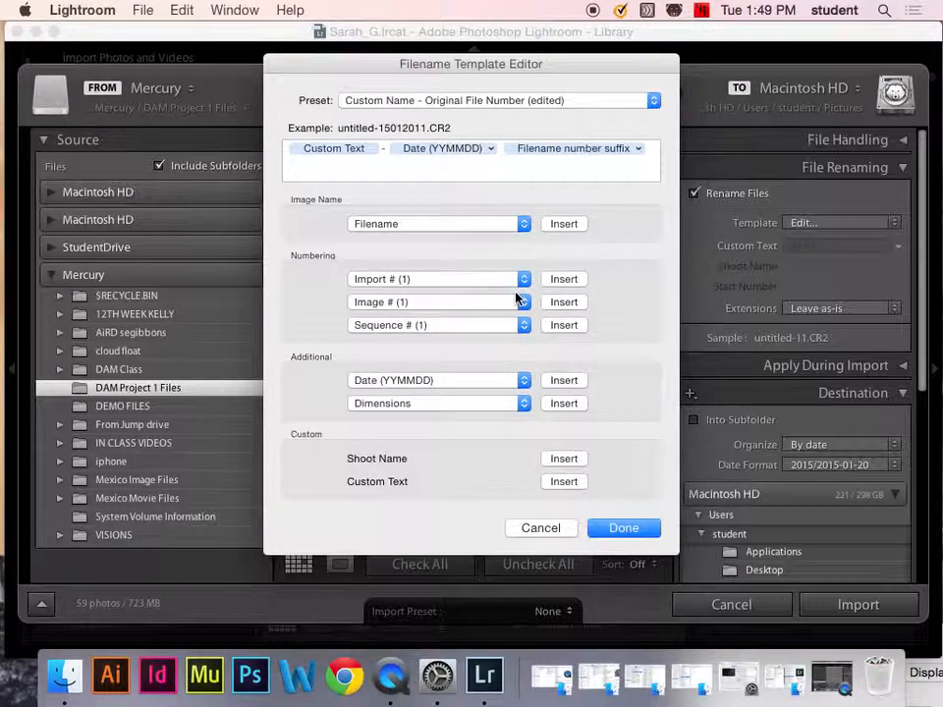
{"action": "left_click", "coordinate": [525, 325]}
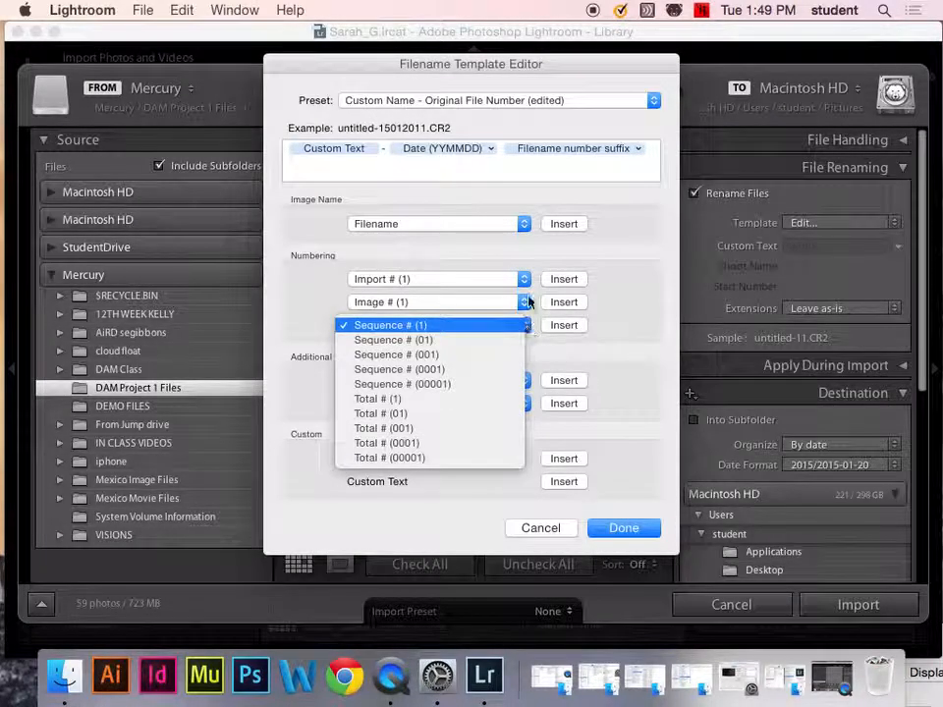
{"action": "left_click", "coordinate": [518, 310]}
{"action": "left_click", "coordinate": [522, 302]}
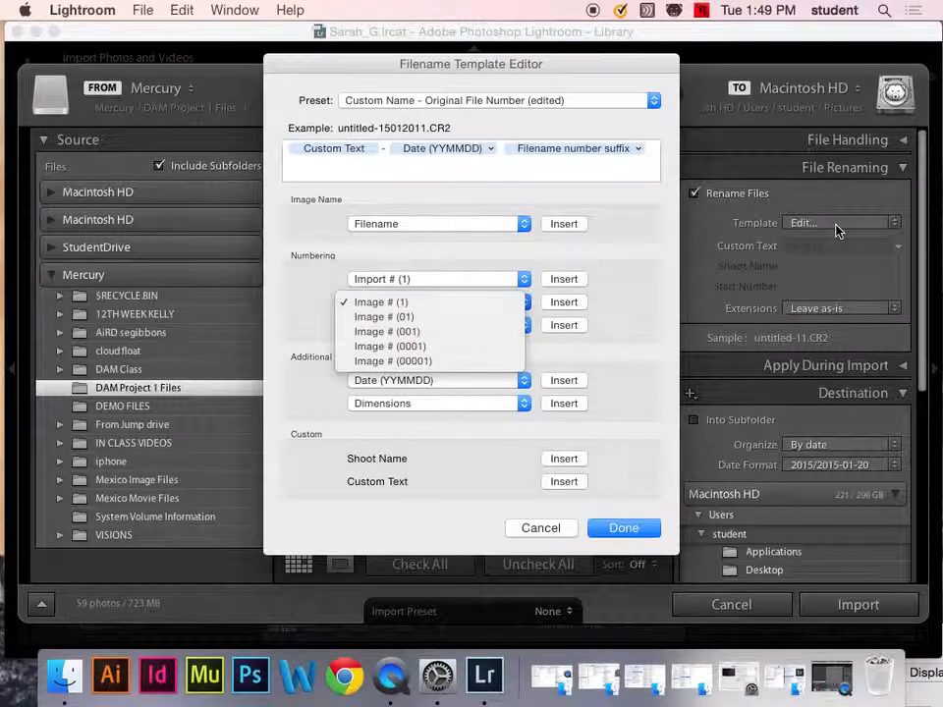
{"action": "left_click", "coordinate": [528, 222]}
{"action": "left_click", "coordinate": [523, 220]}
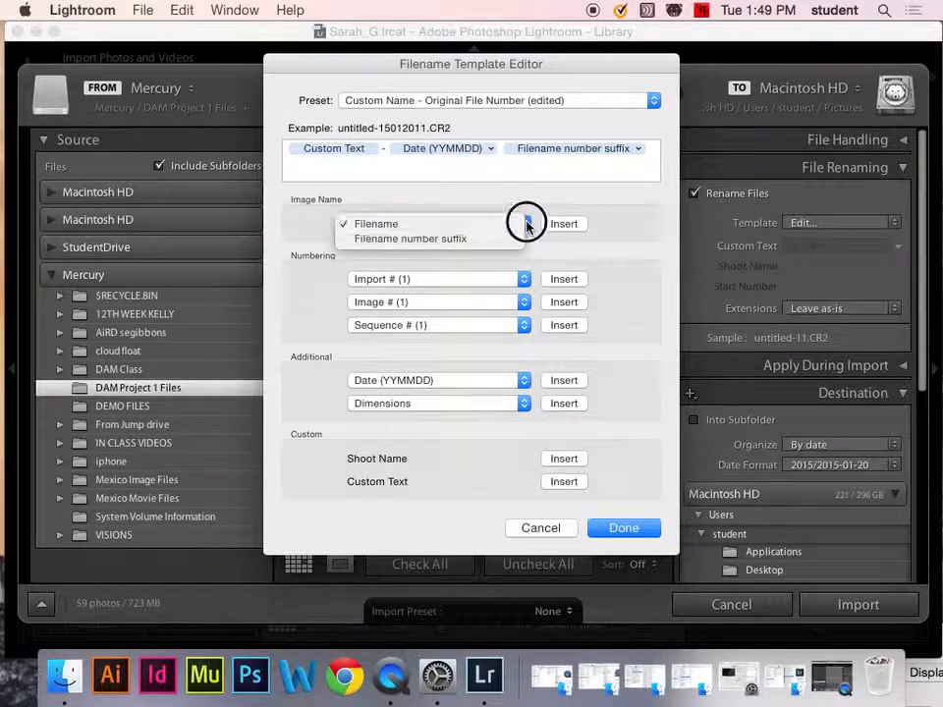
{"action": "left_click", "coordinate": [527, 226]}
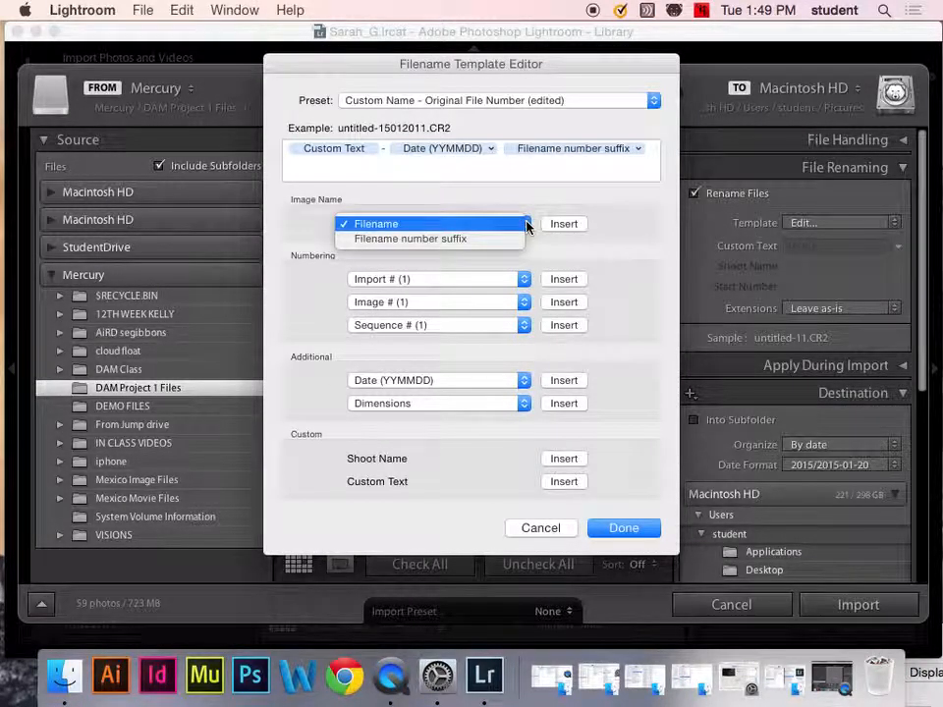
{"action": "left_click", "coordinate": [526, 224]}
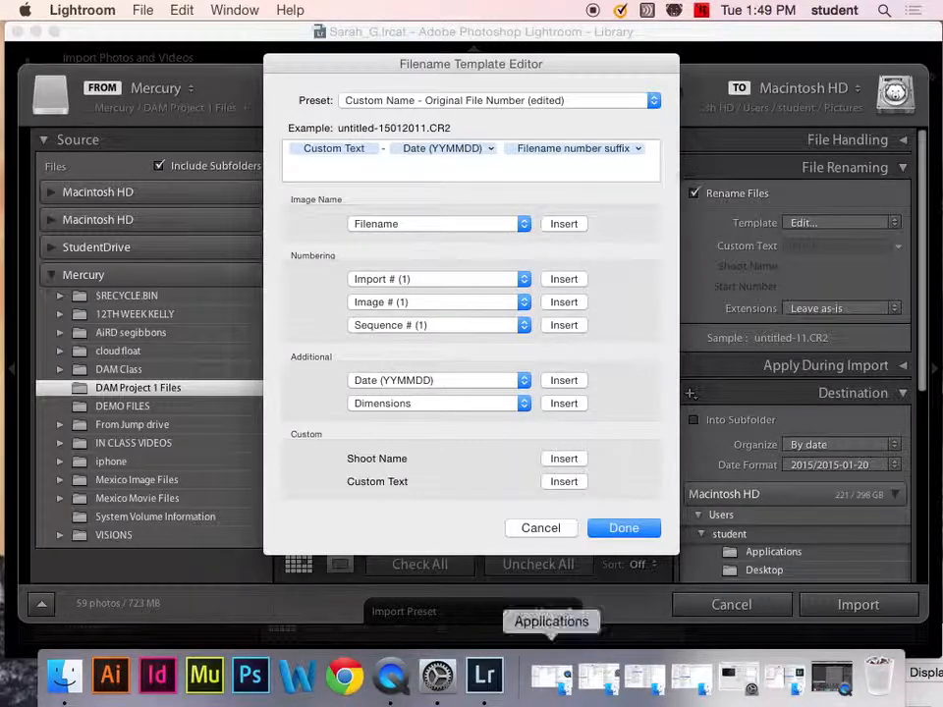
Accept the edited filename template and enter the photographer's name as the custom text
{"action": "left_click", "coordinate": [636, 525]}
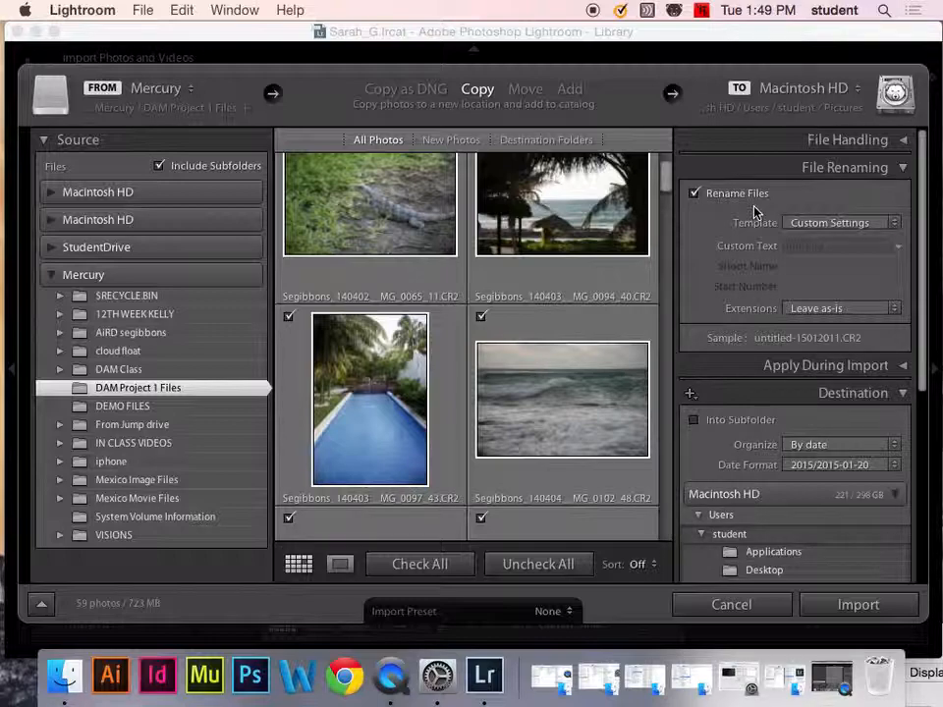
{"action": "left_click", "coordinate": [844, 247]}
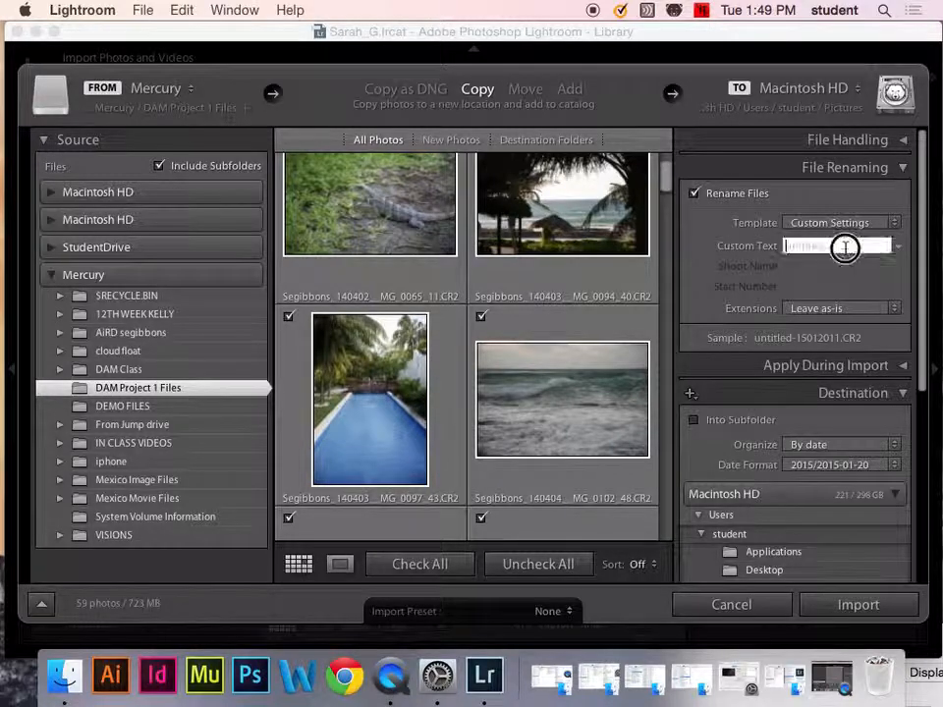
{"action": "type", "text": "se"}
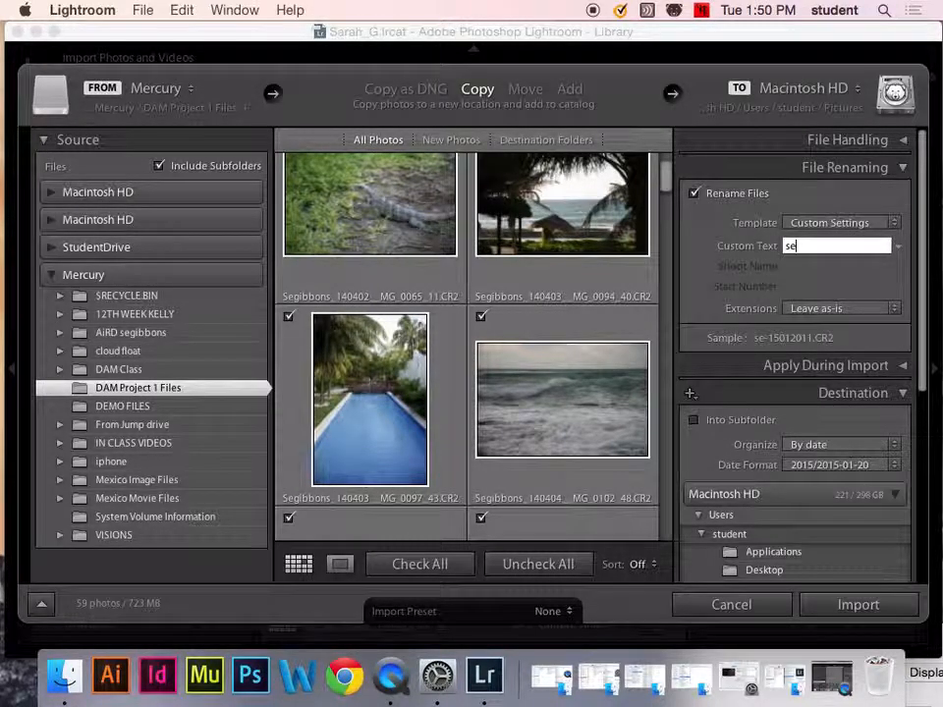
{"action": "type", "text": "gibbons"}
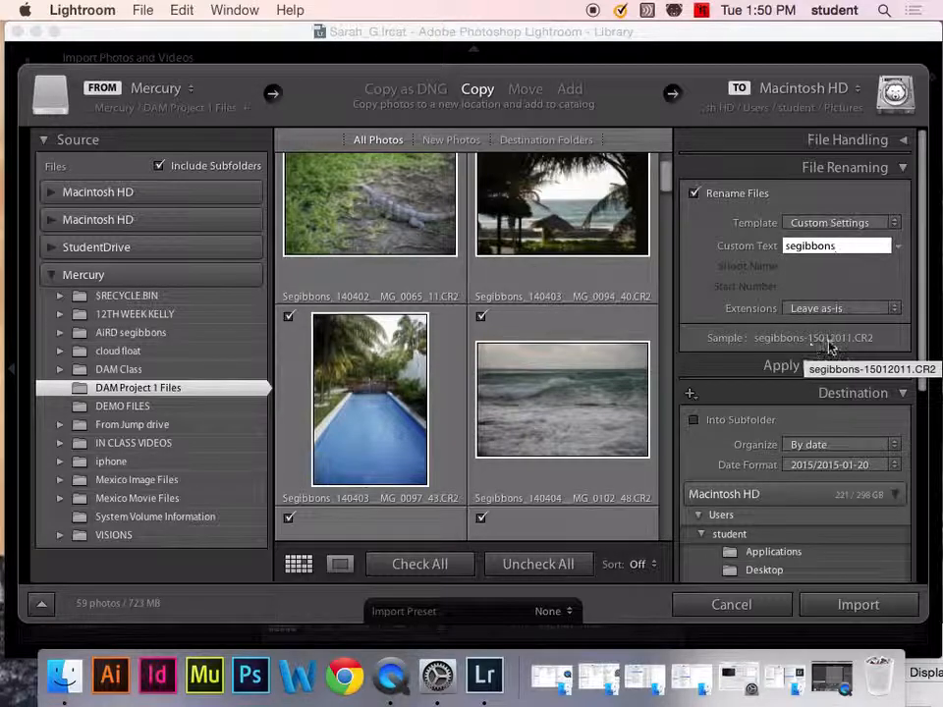
Edit the filename template to separate the custom text, date and filename number suffix with underscores, and accept it
{"action": "left_click", "coordinate": [895, 223]}
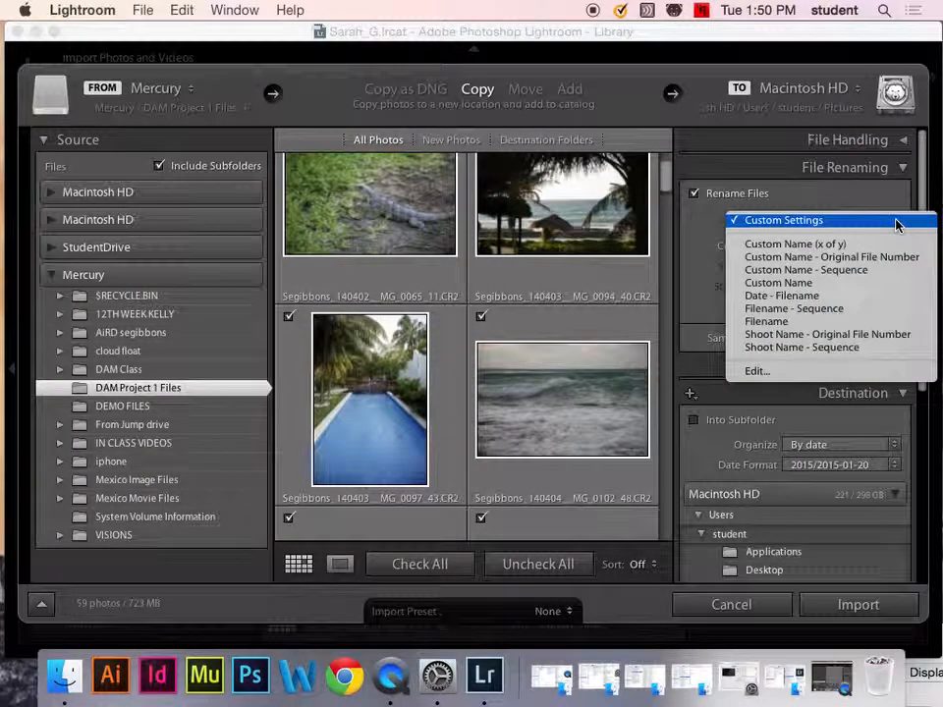
{"action": "left_click", "coordinate": [770, 375]}
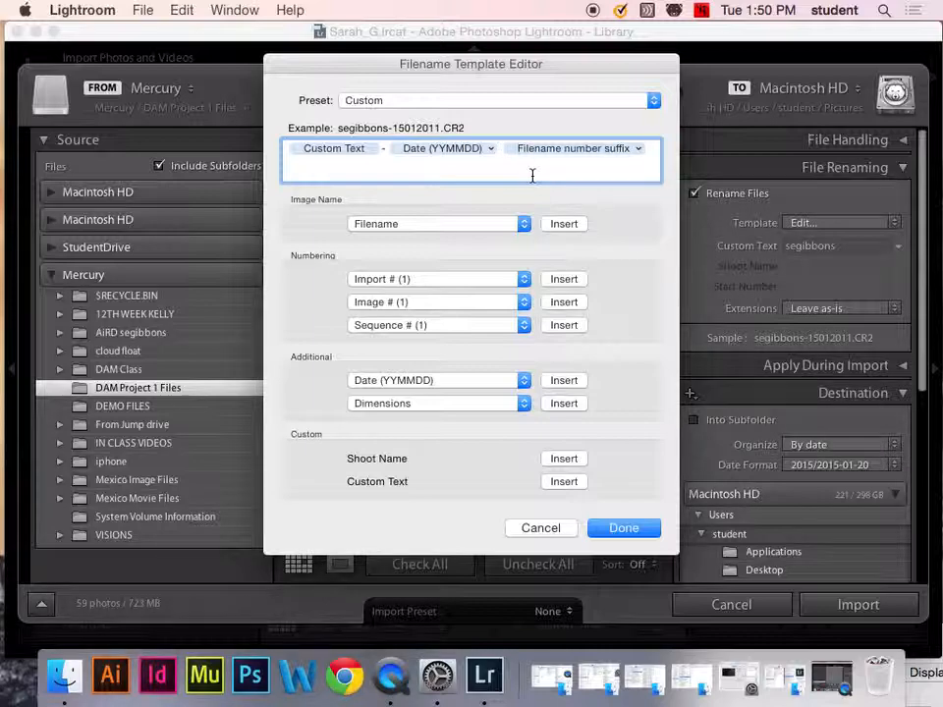
{"action": "type", "text": "_"}
{"action": "left_click", "coordinate": [385, 148]}
{"action": "key", "text": "BackSpace"}
{"action": "type", "text": "_"}
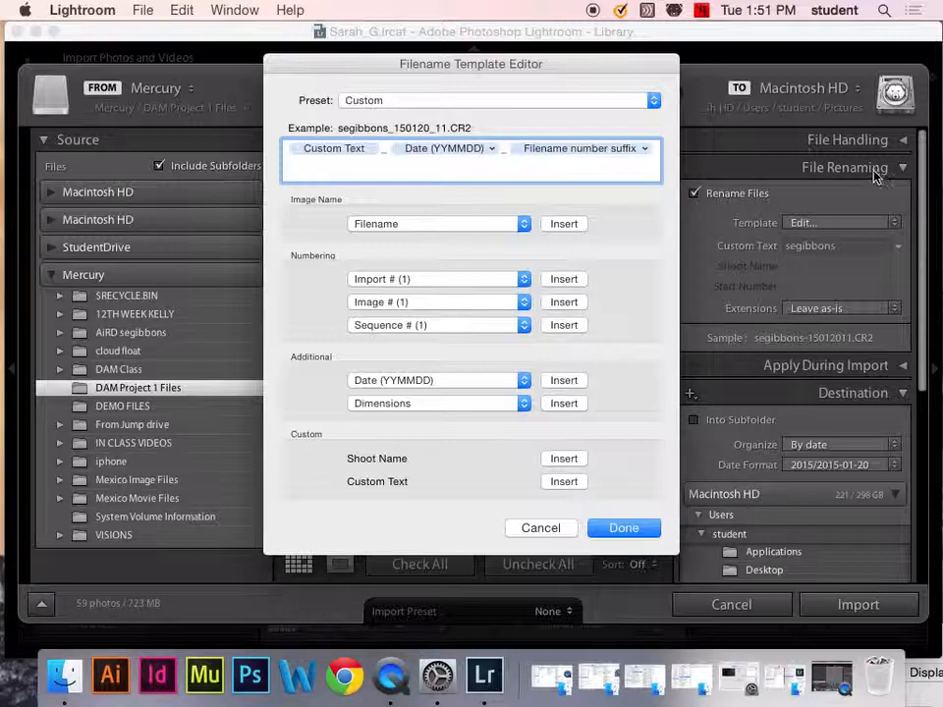
{"action": "left_click", "coordinate": [647, 523]}
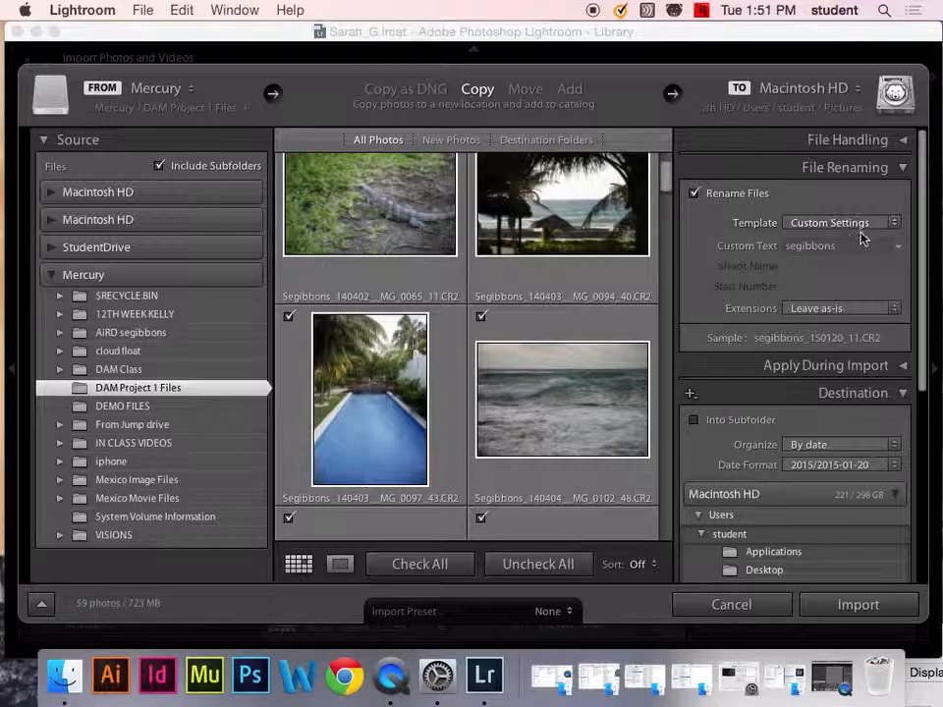
Reset the template to Custom Name - Original File Number and insert Date (YYMMDD) between the custom text and the filename number suffix
{"action": "left_click", "coordinate": [891, 225]}
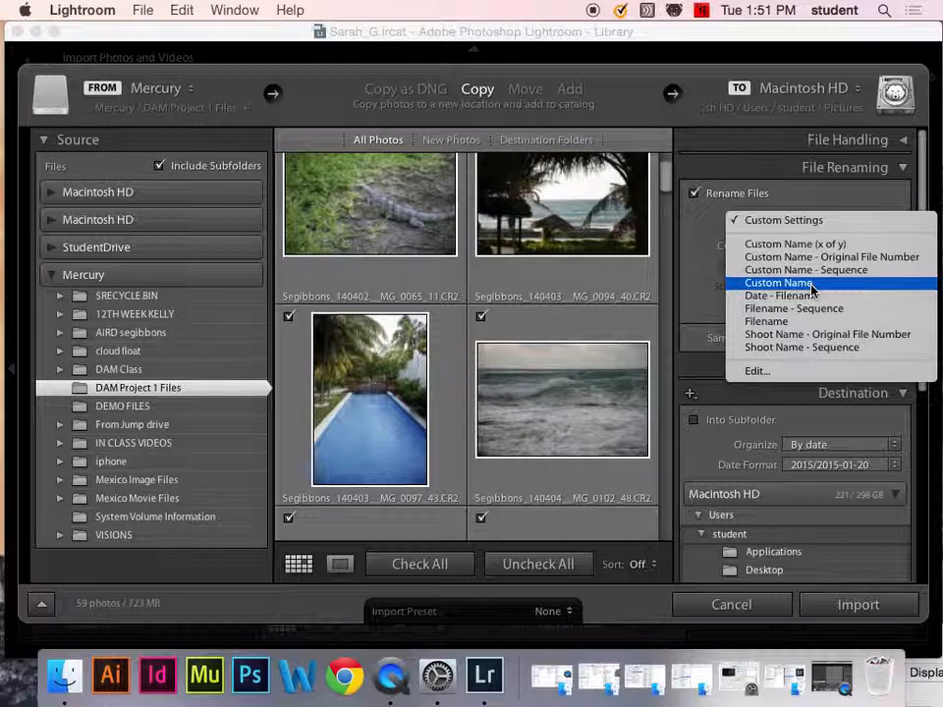
{"action": "left_click", "coordinate": [864, 260]}
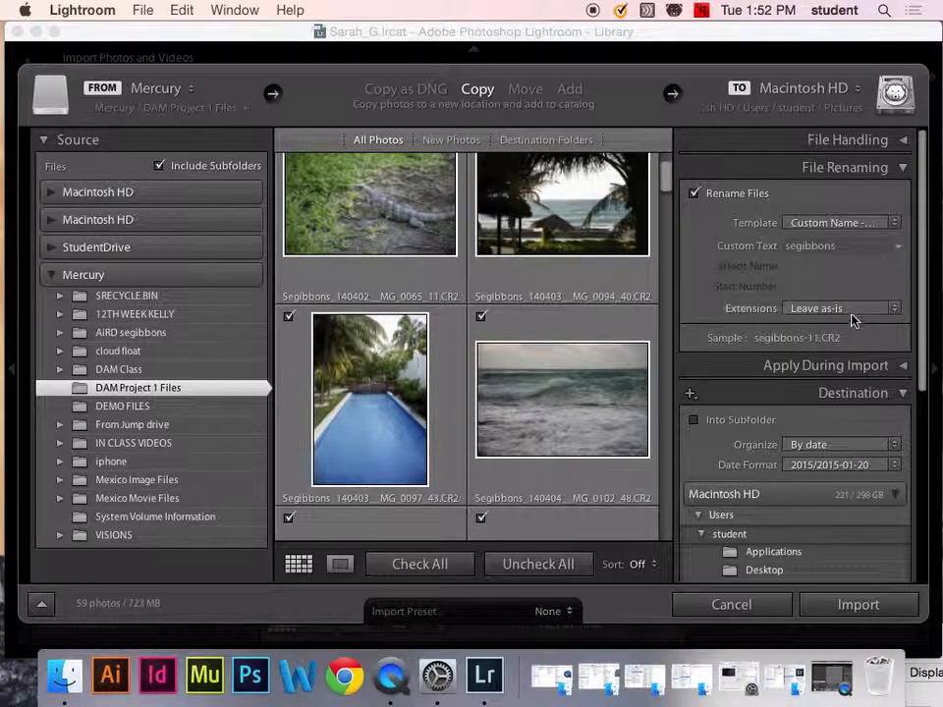
{"action": "left_click", "coordinate": [825, 222]}
{"action": "left_click", "coordinate": [841, 335]}
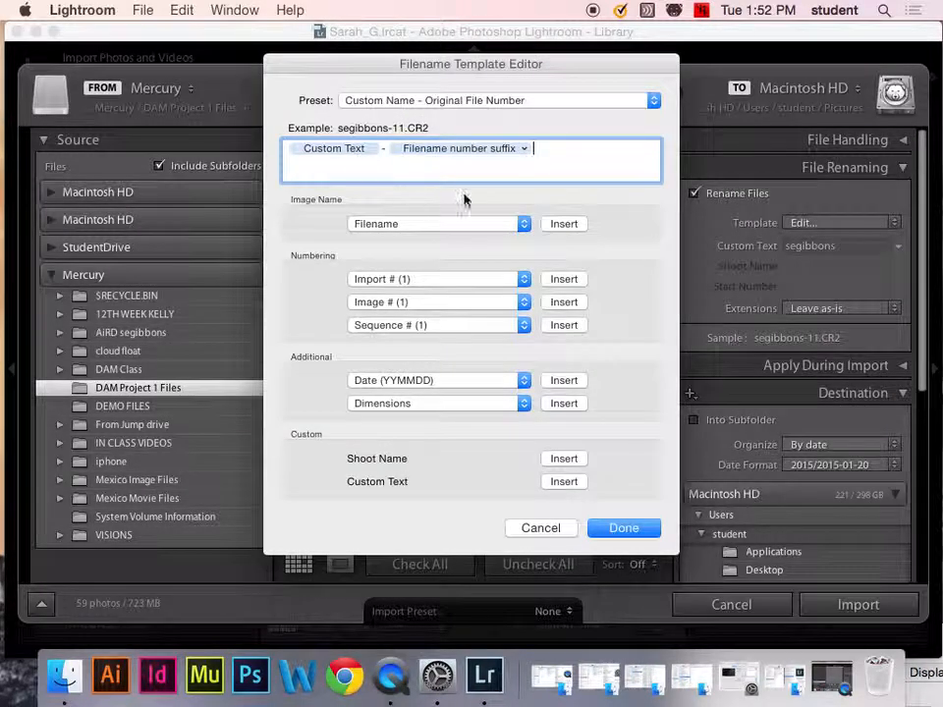
{"action": "left_click", "coordinate": [398, 149]}
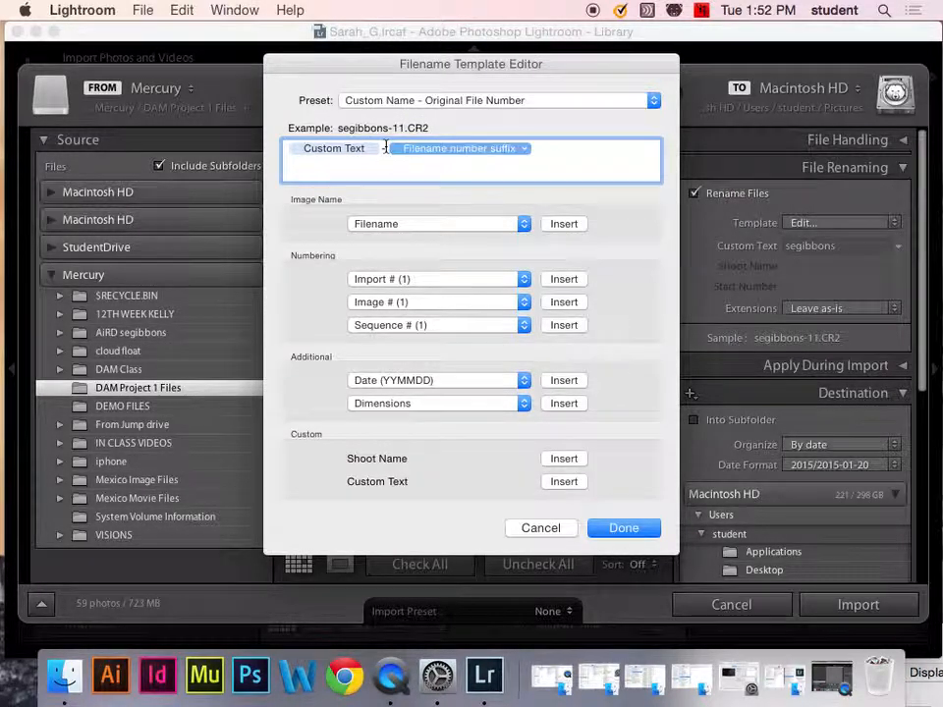
{"action": "left_click", "coordinate": [564, 381]}
{"action": "left_click_drag", "start_coordinate": [579, 150], "coordinate": [393, 149]}
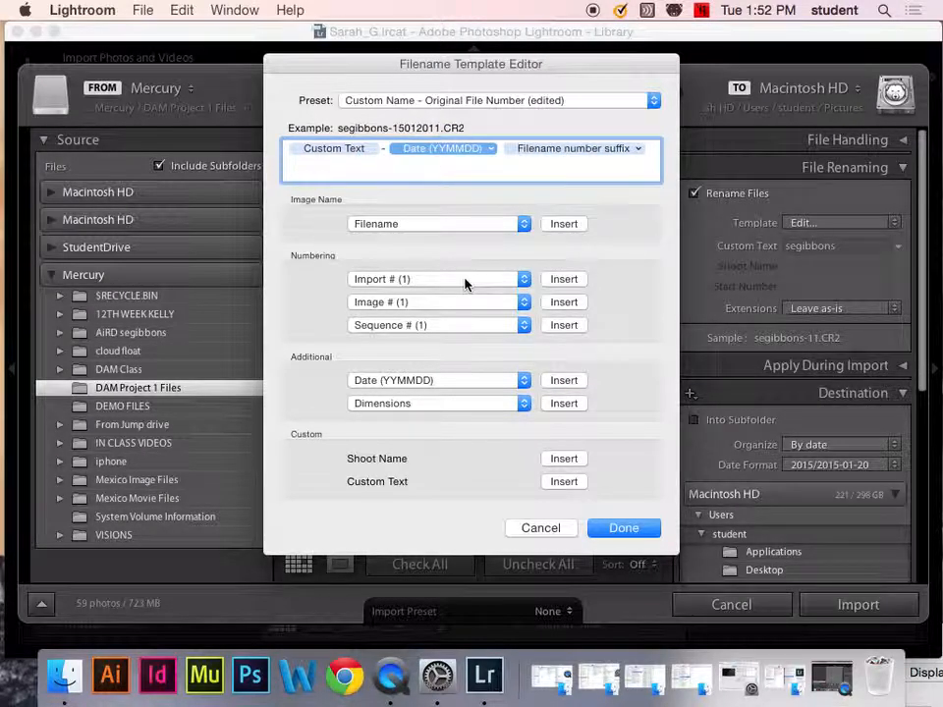
Check the import number, image number and image name options, and accept the edited filename template
{"action": "left_click", "coordinate": [524, 279]}
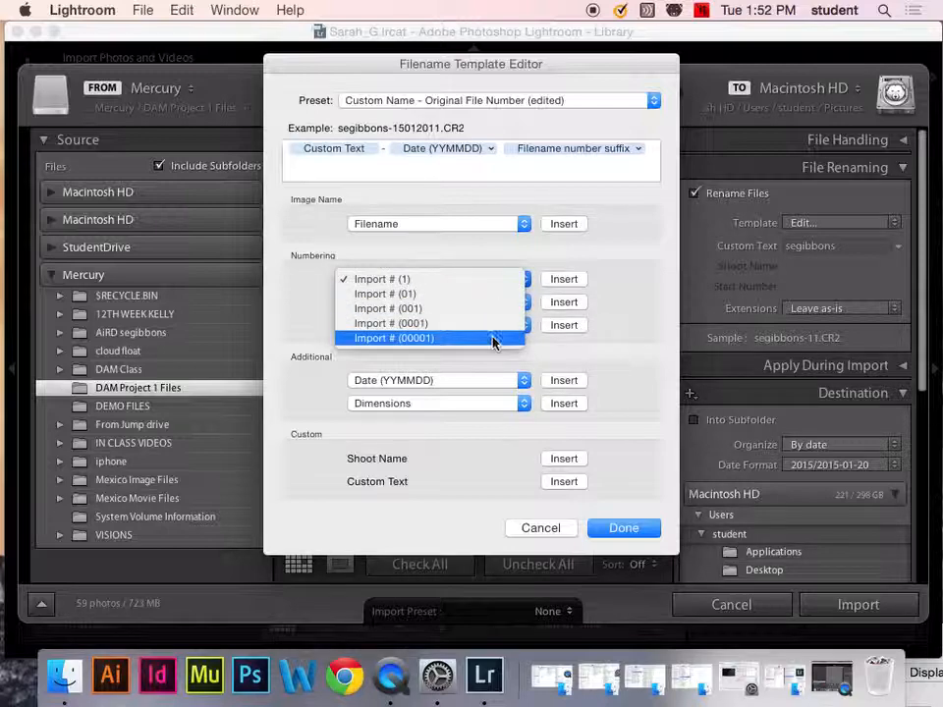
{"action": "left_click", "coordinate": [516, 263]}
{"action": "left_click", "coordinate": [524, 305]}
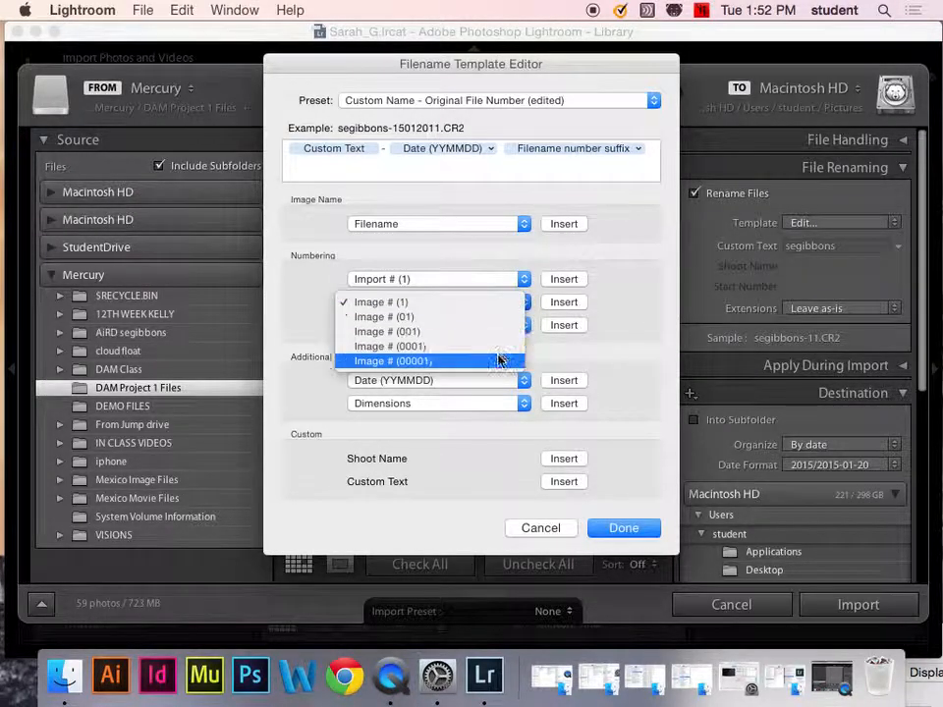
{"action": "left_click", "coordinate": [524, 280]}
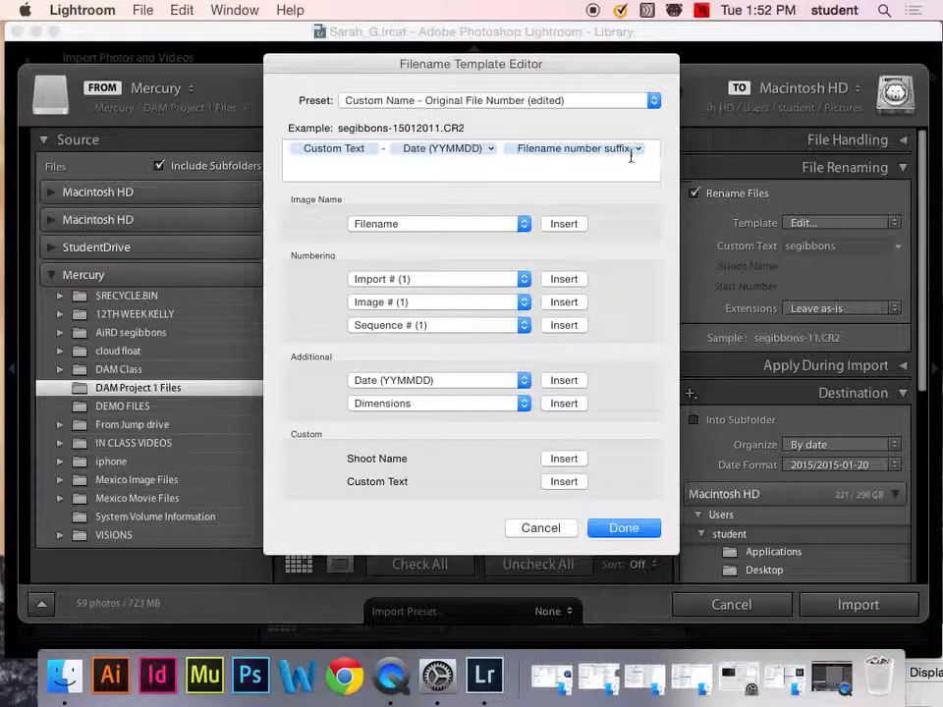
{"action": "left_click", "coordinate": [523, 223]}
{"action": "left_click", "coordinate": [492, 239]}
{"action": "left_click", "coordinate": [497, 220]}
{"action": "left_click", "coordinate": [625, 528]}
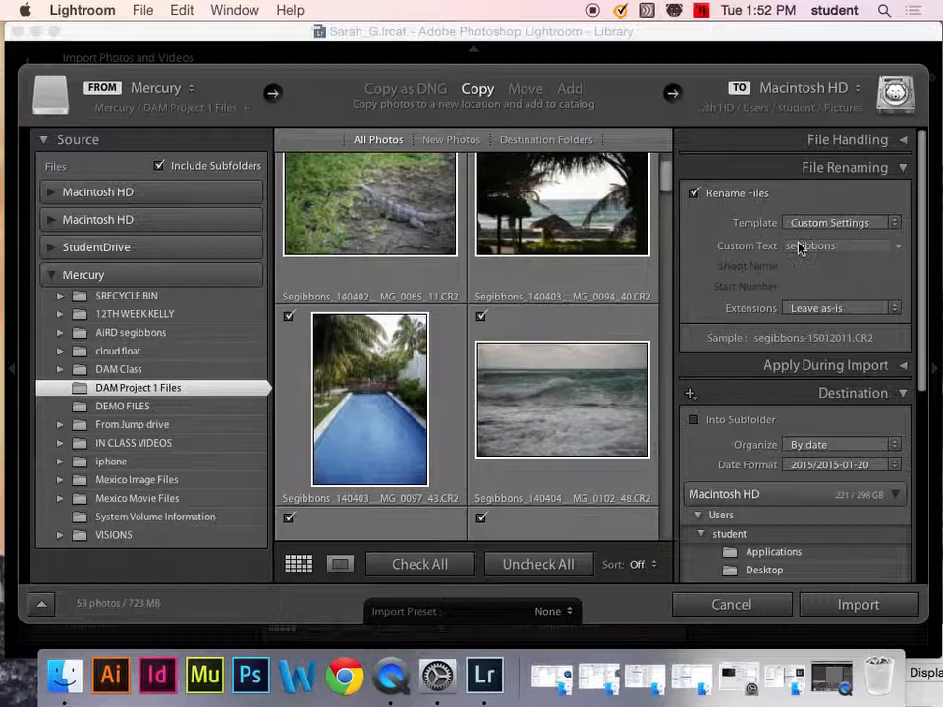
Reopen the filename template for editing and add an underscore directly after the Date (YYMMDD) token
{"action": "left_click", "coordinate": [896, 226]}
{"action": "left_click", "coordinate": [815, 374]}
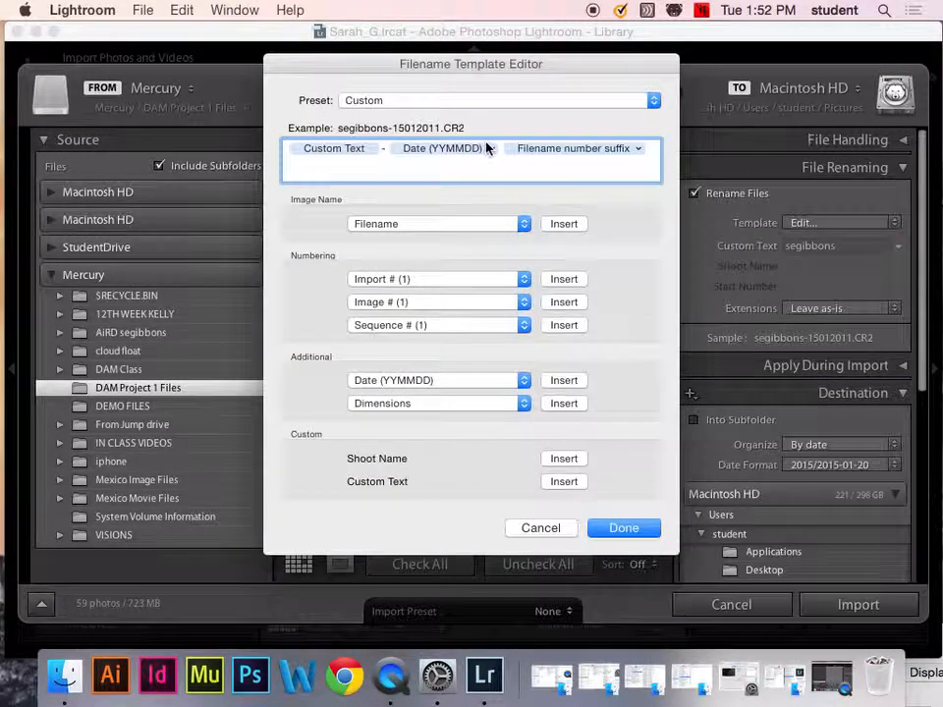
{"action": "left_click", "coordinate": [499, 152]}
{"action": "left_click", "coordinate": [496, 152]}
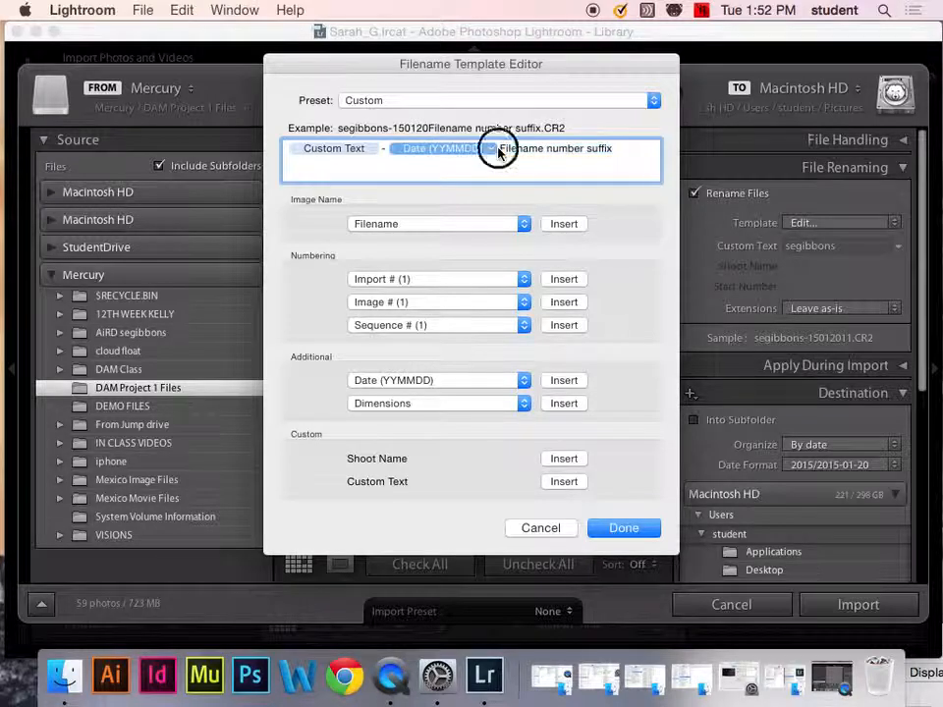
{"action": "left_click", "coordinate": [495, 153]}
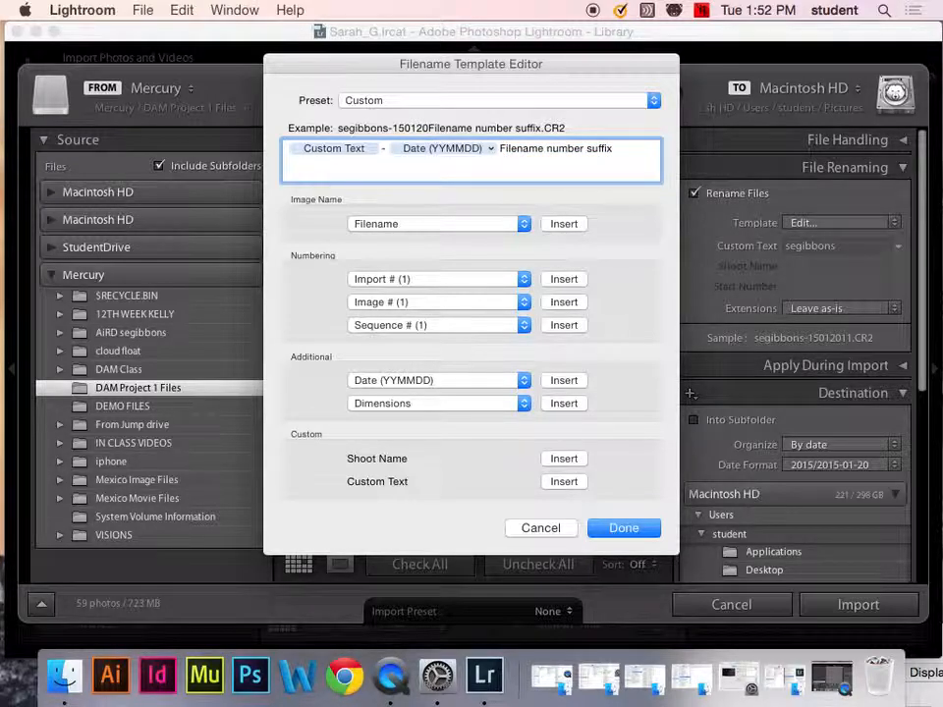
{"action": "type", "text": "_"}
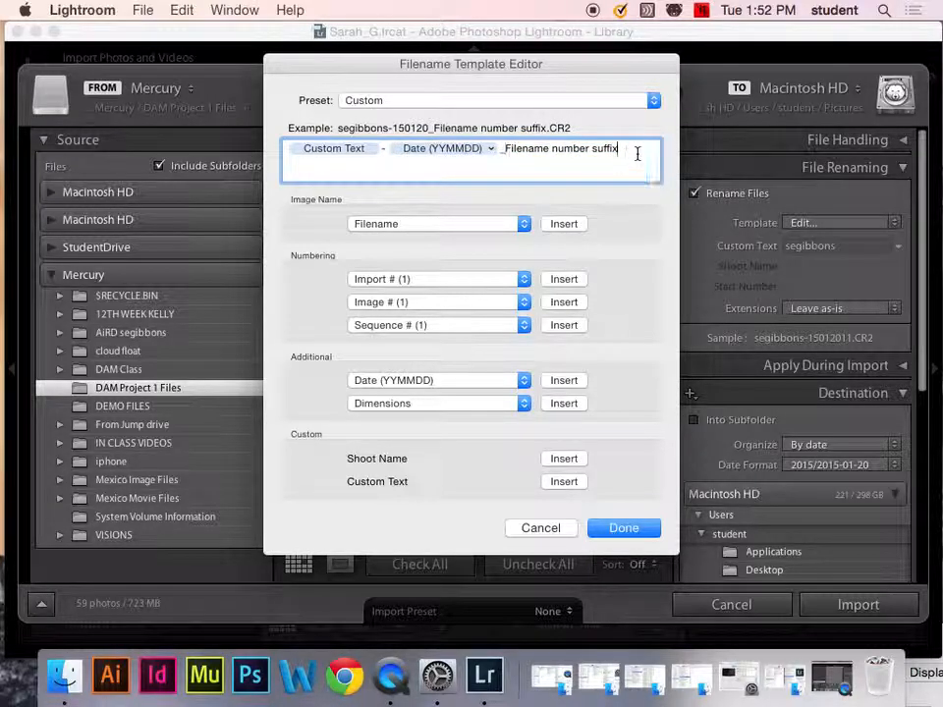
Delete the plain-text words "Filename number suffix" that follow the underscore in the template
{"action": "key", "text": "BackSpace"}
{"action": "key", "text": "BackSpace"}
{"action": "key", "text": "BackSpace"}
{"action": "key", "text": "BackSpace"}
{"action": "key", "text": "BackSpace"}
{"action": "key", "text": "BackSpace"}
{"action": "key", "text": "BackSpace"}
{"action": "key", "text": "BackSpace"}
{"action": "key", "text": "BackSpace"}
{"action": "key", "text": "BackSpace"}
{"action": "key", "text": "BackSpace"}
{"action": "key", "text": "BackSpace"}
{"action": "key", "text": "BackSpace"}
{"action": "key", "text": "BackSpace"}
{"action": "key", "text": "BackSpace"}
{"action": "key", "text": "BackSpace"}
{"action": "key", "text": "BackSpace"}
{"action": "key", "text": "BackSpace"}
{"action": "key", "text": "BackSpace"}
{"action": "key", "text": "BackSpace"}
{"action": "key", "text": "BackSpace"}
{"action": "key", "text": "BackSpace"}
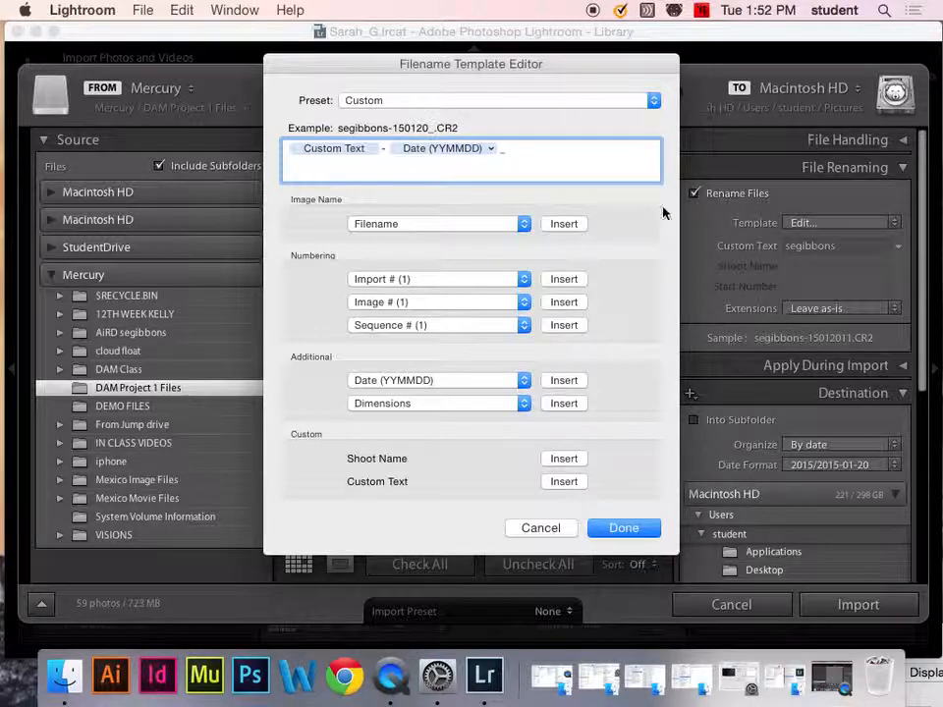
Insert the Filename number suffix token after the underscore and remove the extra Filename token
{"action": "left_click", "coordinate": [563, 224]}
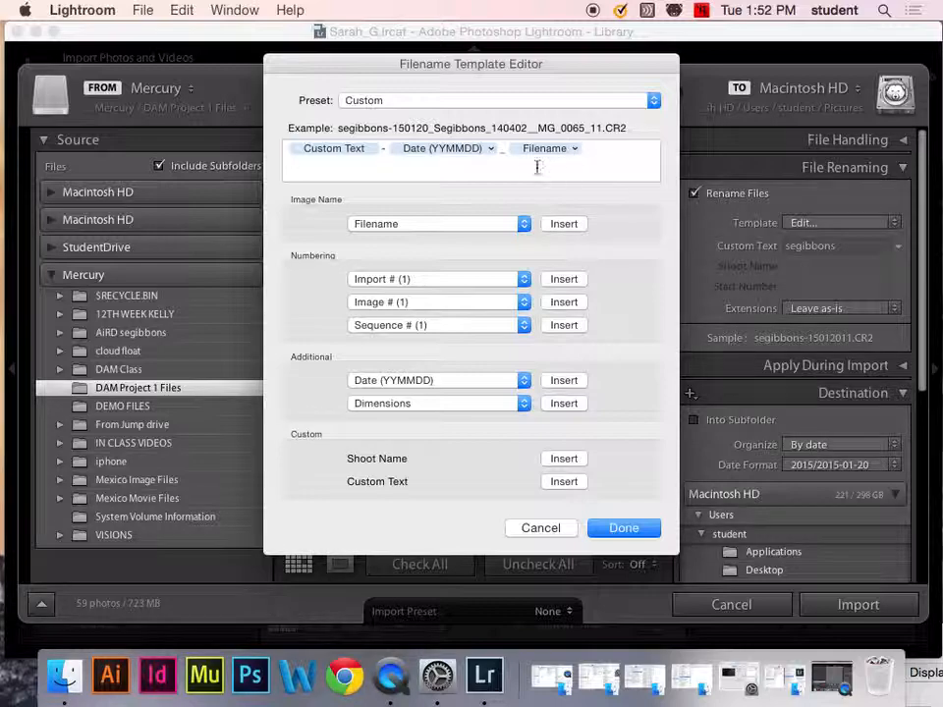
{"action": "left_click", "coordinate": [522, 224]}
{"action": "left_click", "coordinate": [412, 237]}
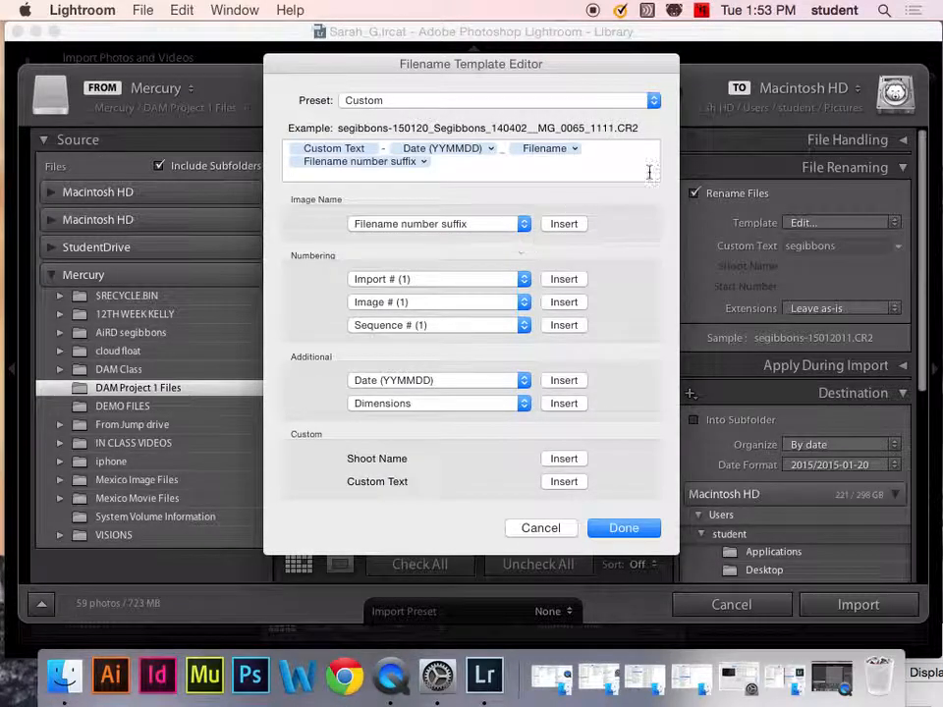
{"action": "left_click", "coordinate": [543, 148]}
{"action": "key", "text": "BackSpace"}
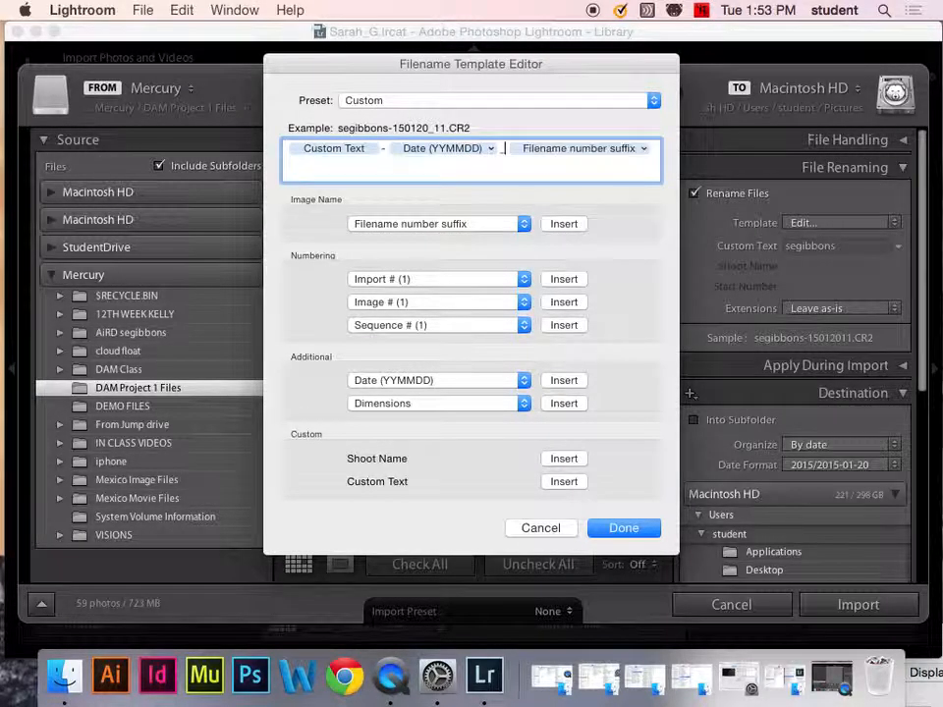
Replace the hyphen between the custom text and the date with an underscore, and accept the template
{"action": "left_click", "coordinate": [385, 150]}
{"action": "key", "text": "BackSpace"}
{"action": "type", "text": "_"}
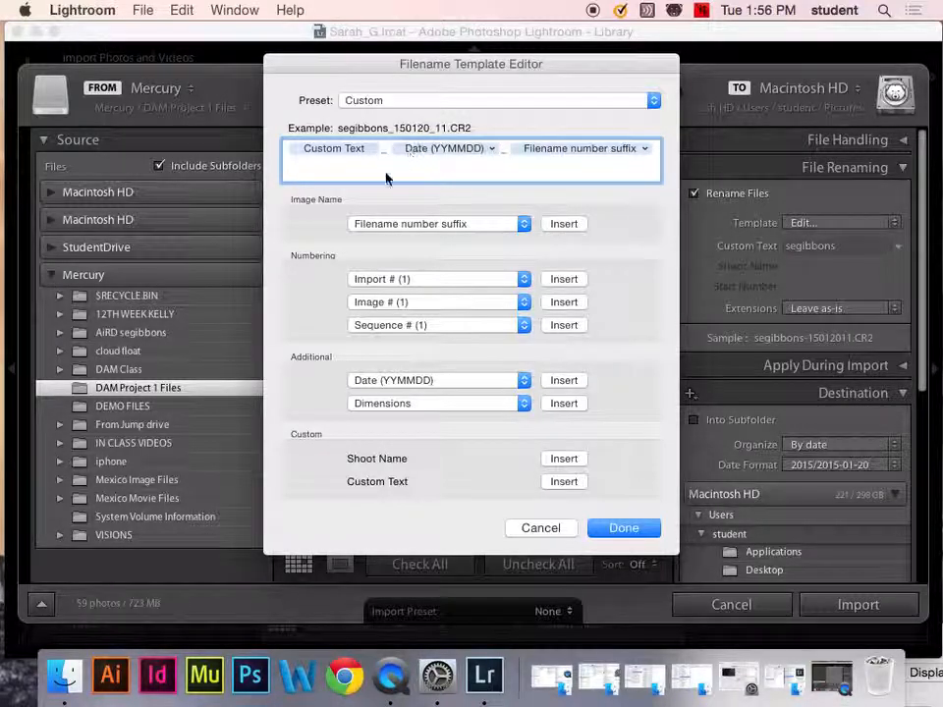
{"action": "left_click", "coordinate": [625, 532]}
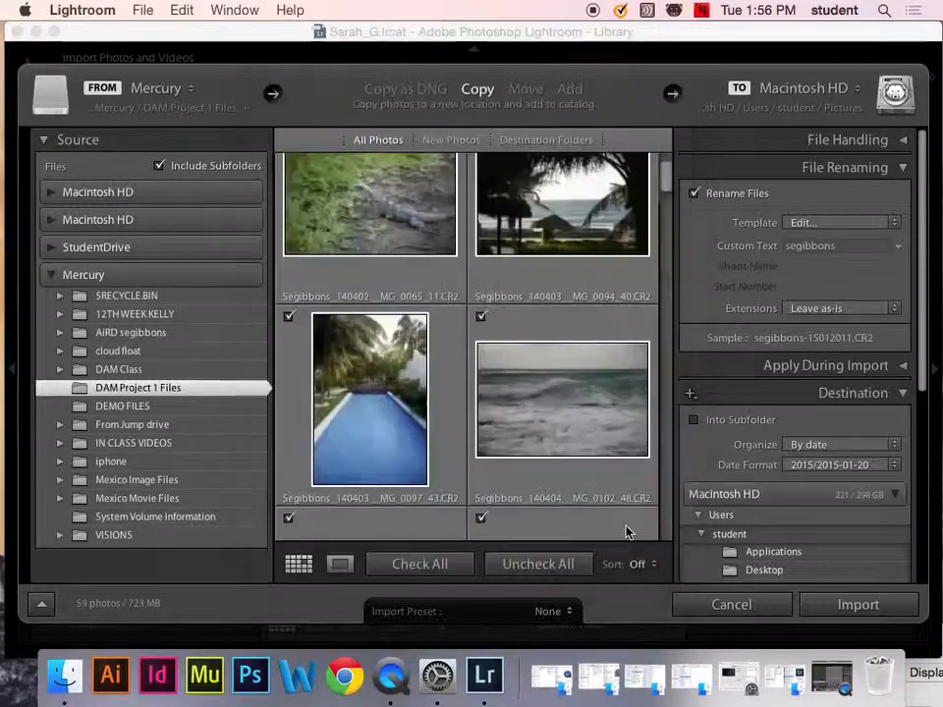